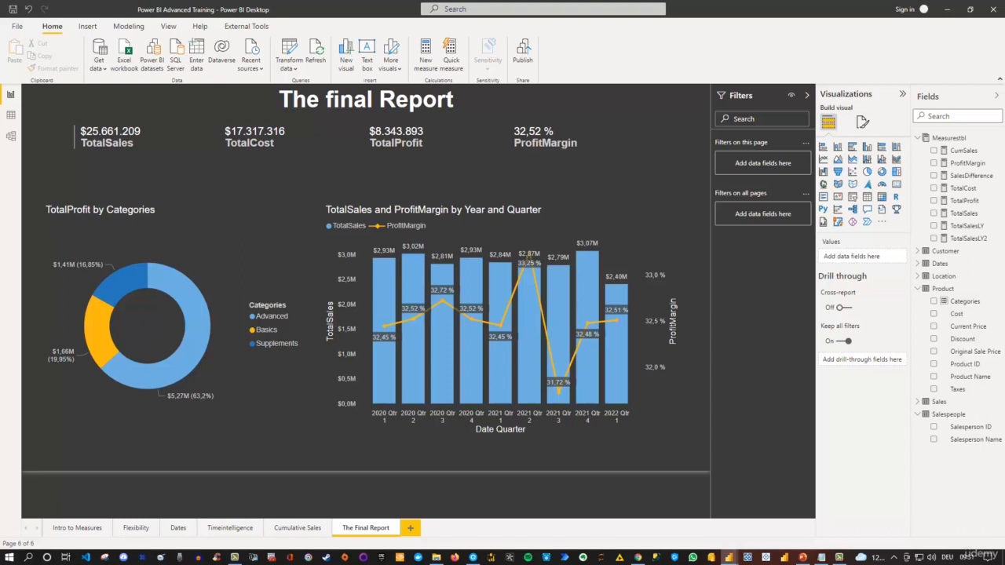
- Close the finished report and connect the new empty report to the Excel workbook PBI_Training_2.xlsx
left_click(993, 11)
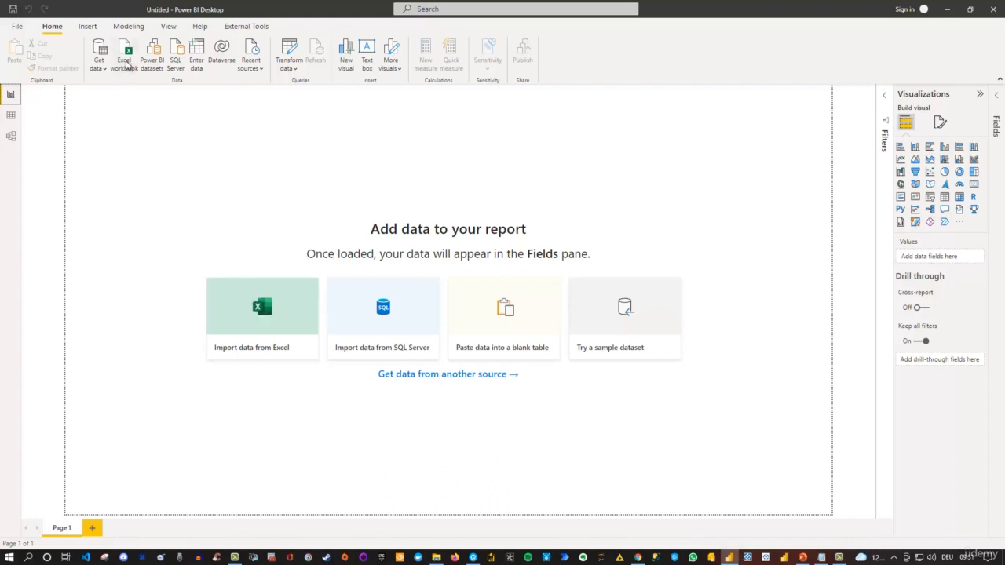
left_click(98, 69)
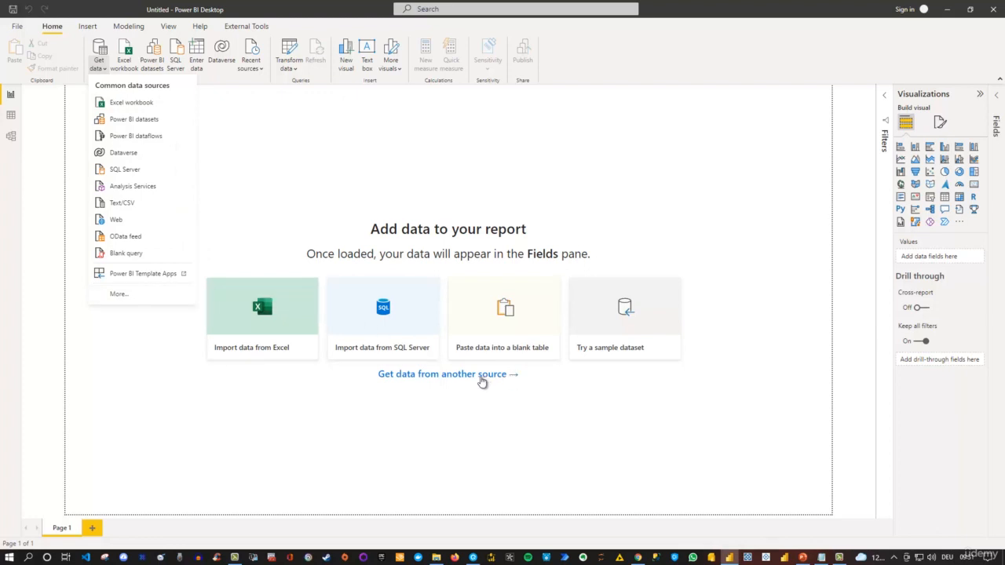
left_click(480, 381)
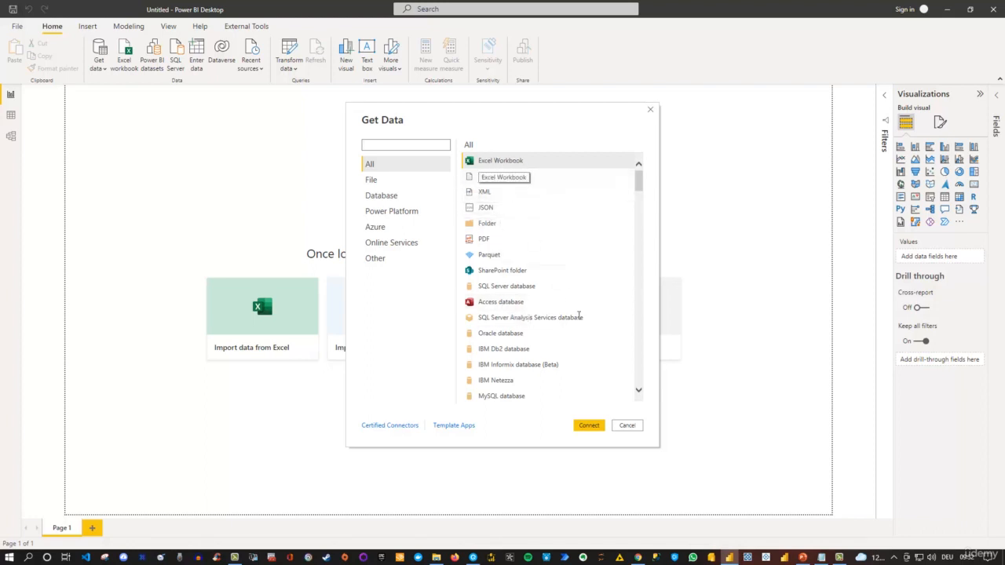
left_click(591, 426)
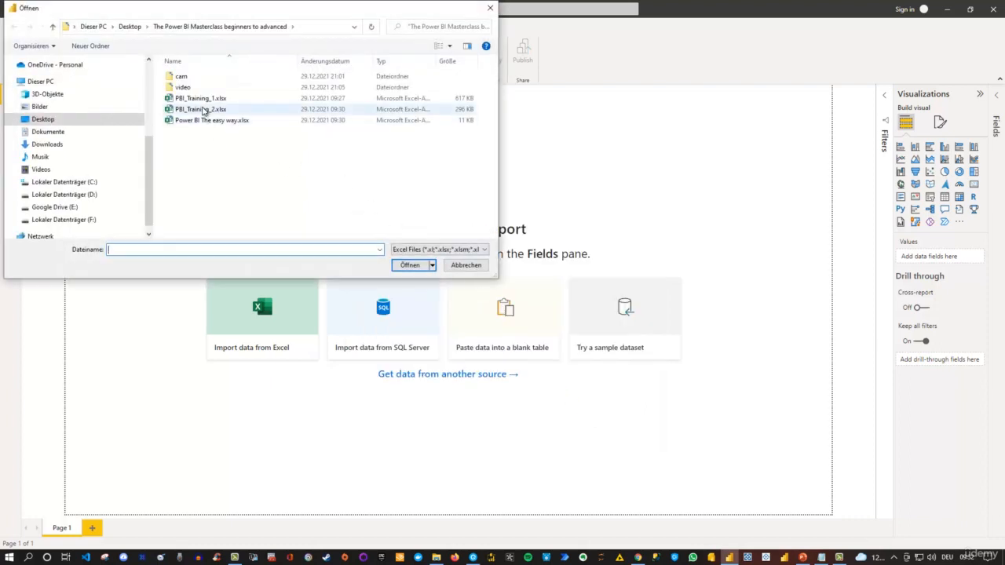
left_click(204, 111)
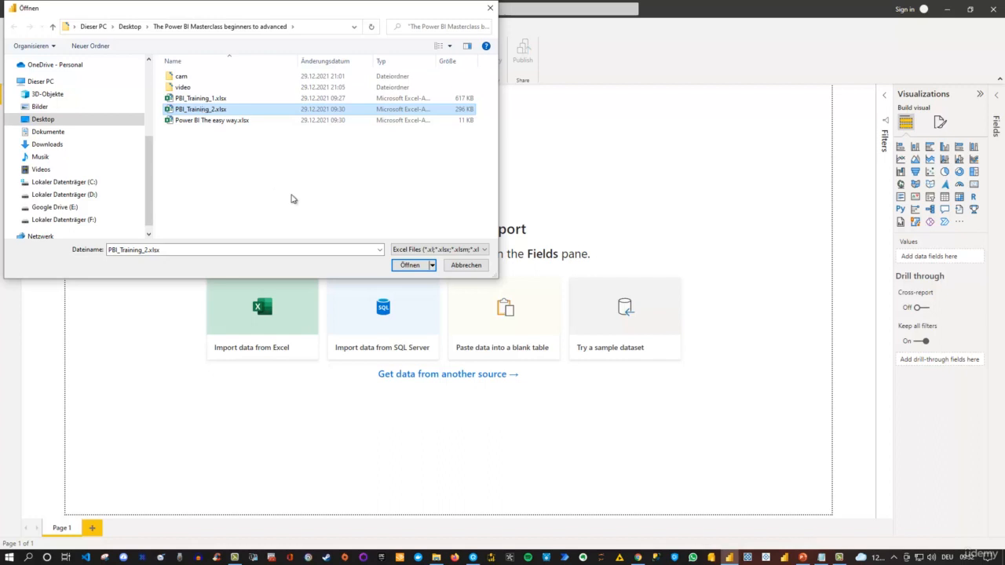
left_click(410, 266)
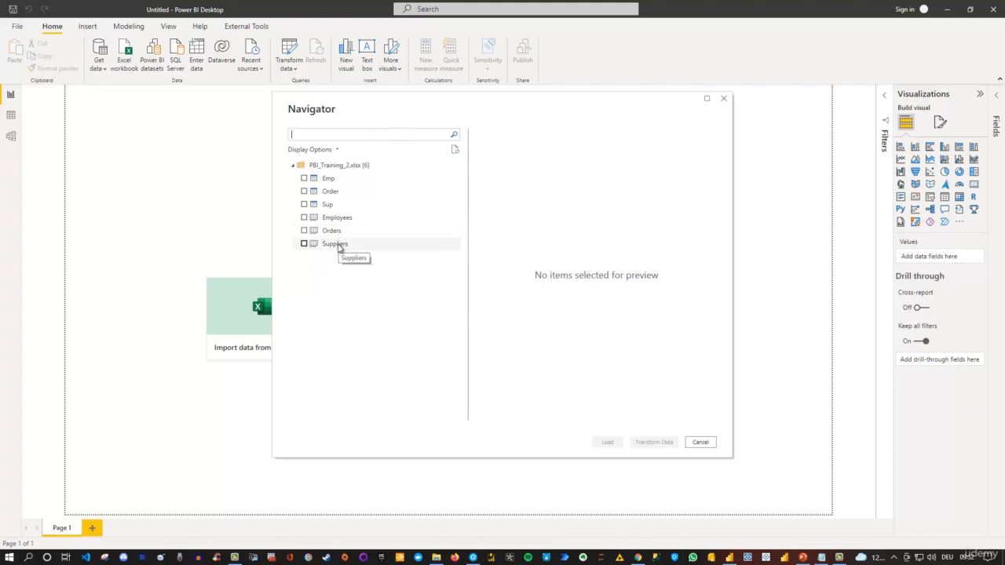
- Preview the Emp, Order and Sup tables of the workbook, enlarging the Navigator to examine the Order columns
left_click(329, 182)
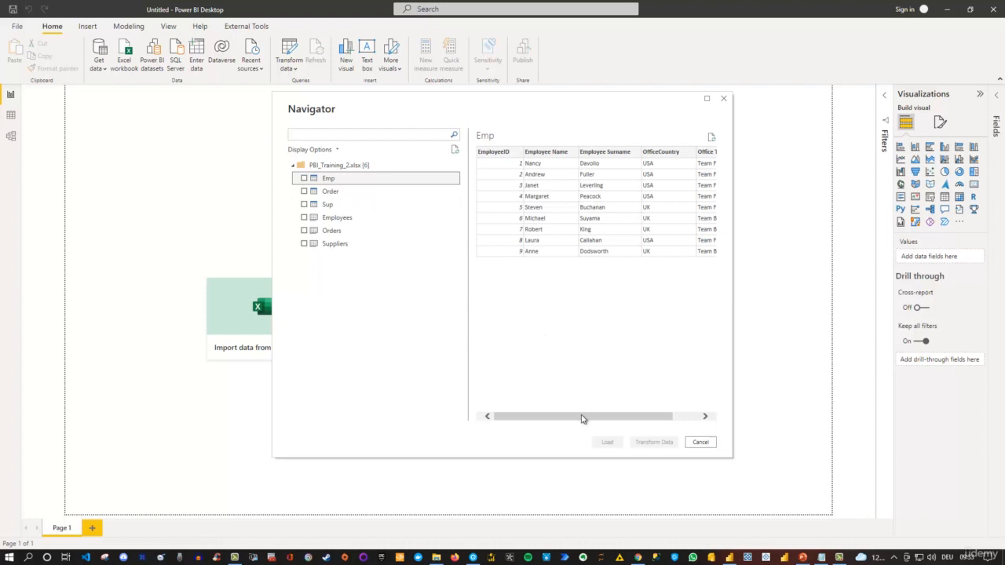
mouse_move(581, 417)
left_mouse_down()
mouse_move(649, 427)
mouse_move(572, 414)
left_mouse_up()
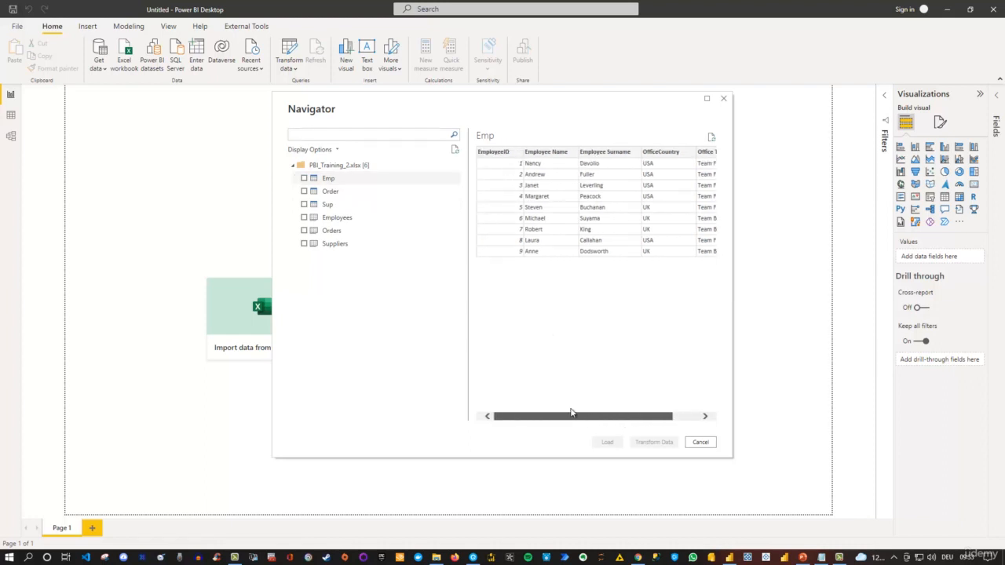
left_click(331, 192)
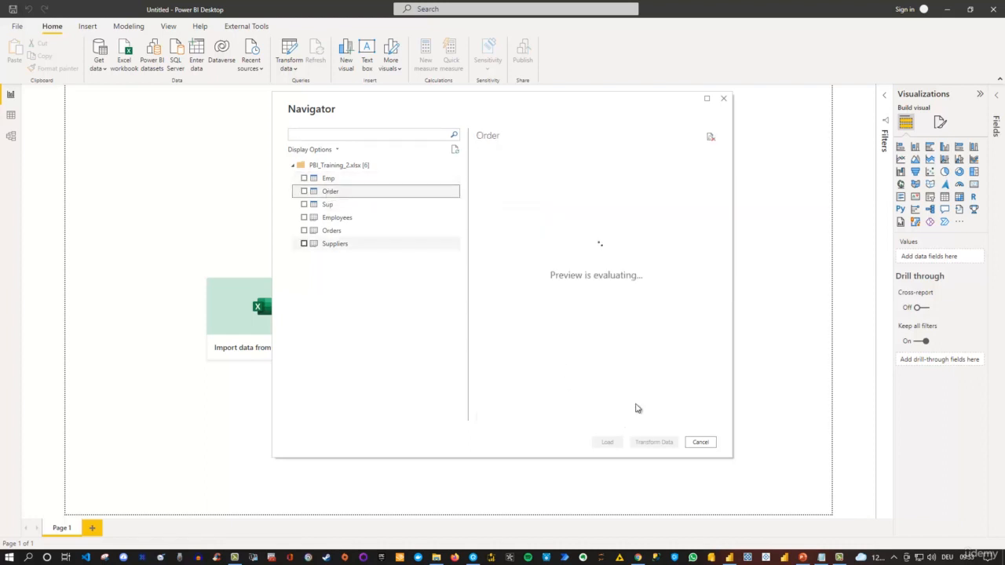
left_click_drag(732, 457, 909, 486)
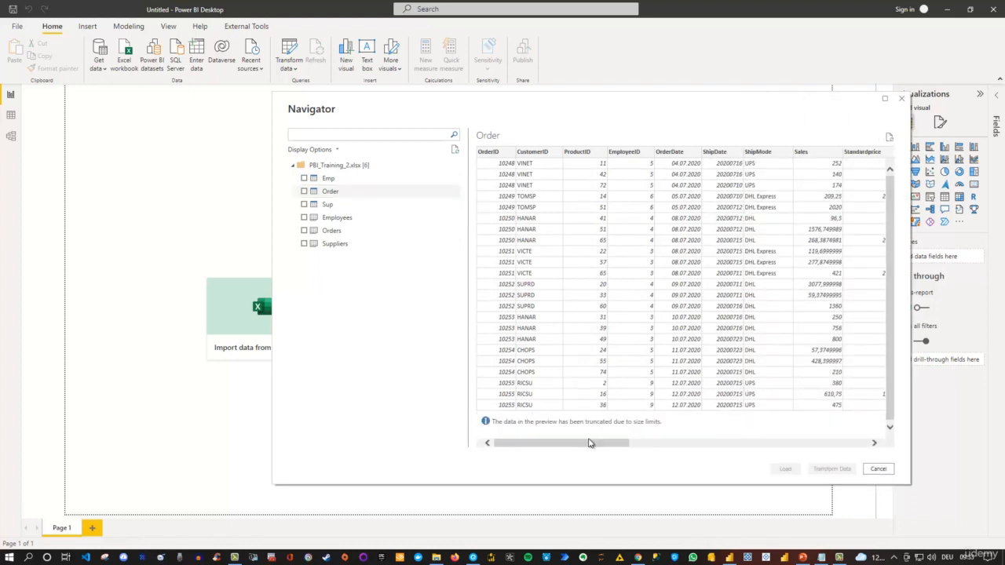
left_click_drag(590, 443, 609, 453)
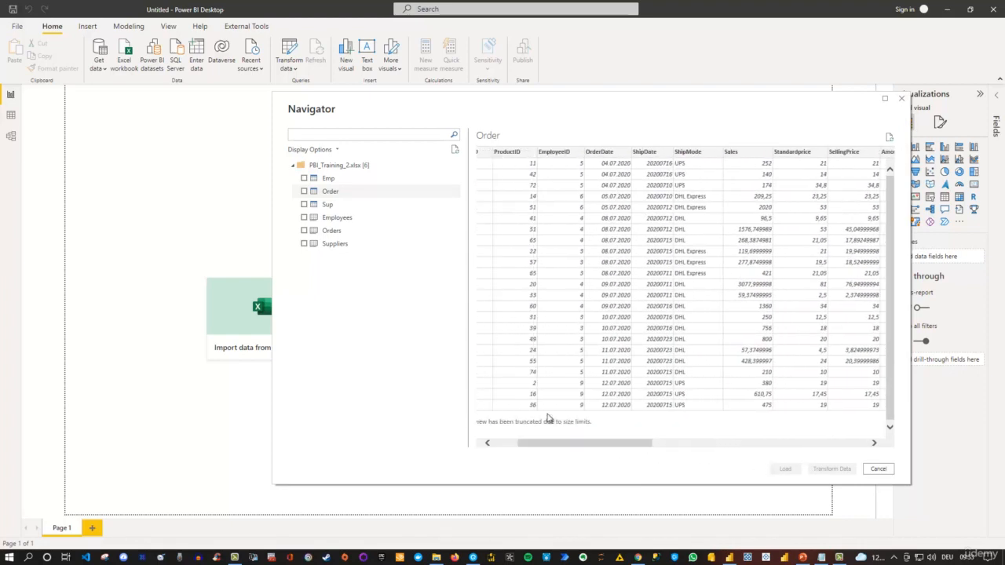
left_click(330, 207)
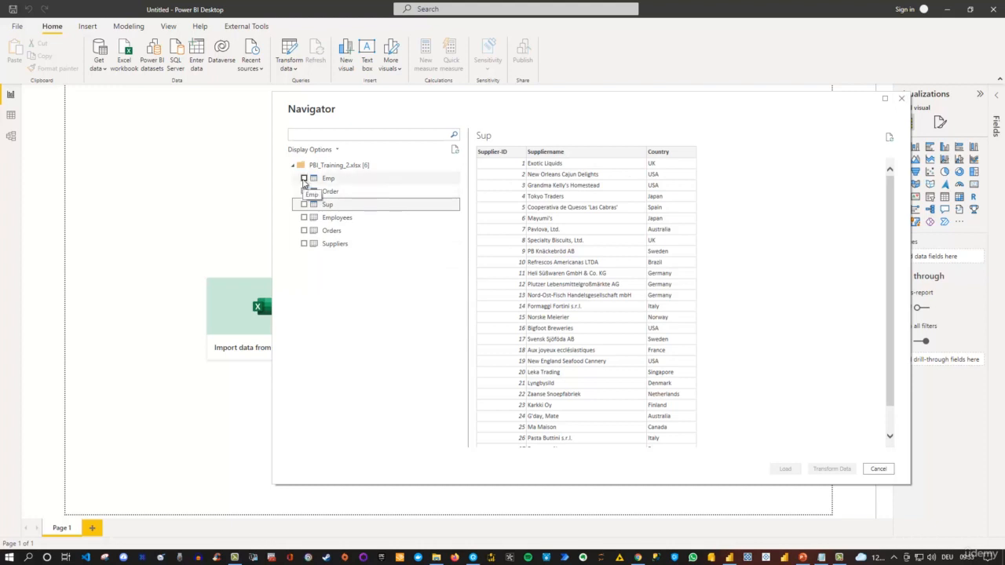
- Select the Emp, Order and Sup tables and bring them into Power Query Editor for transformation
left_click(303, 178)
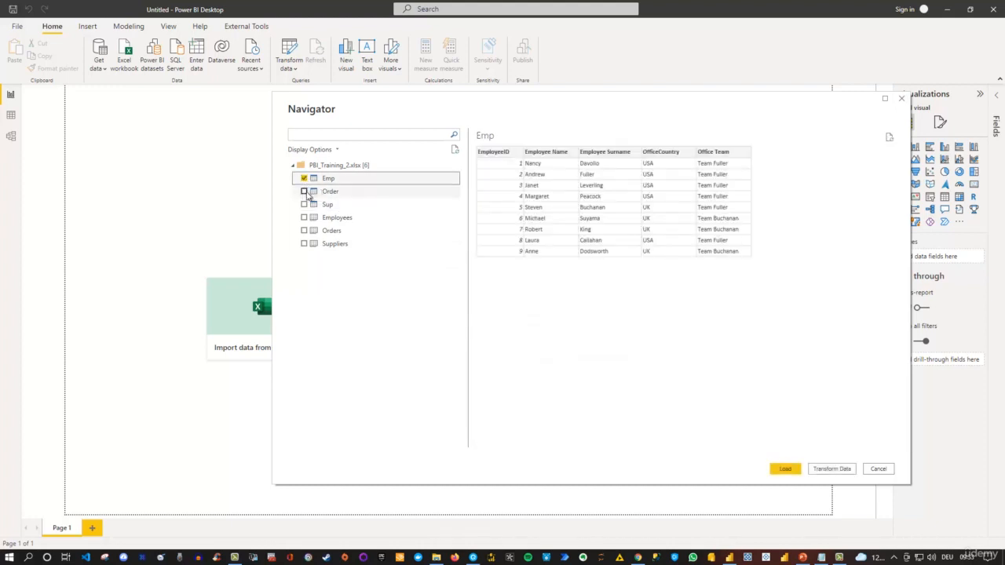
left_click(303, 191)
left_click(304, 204)
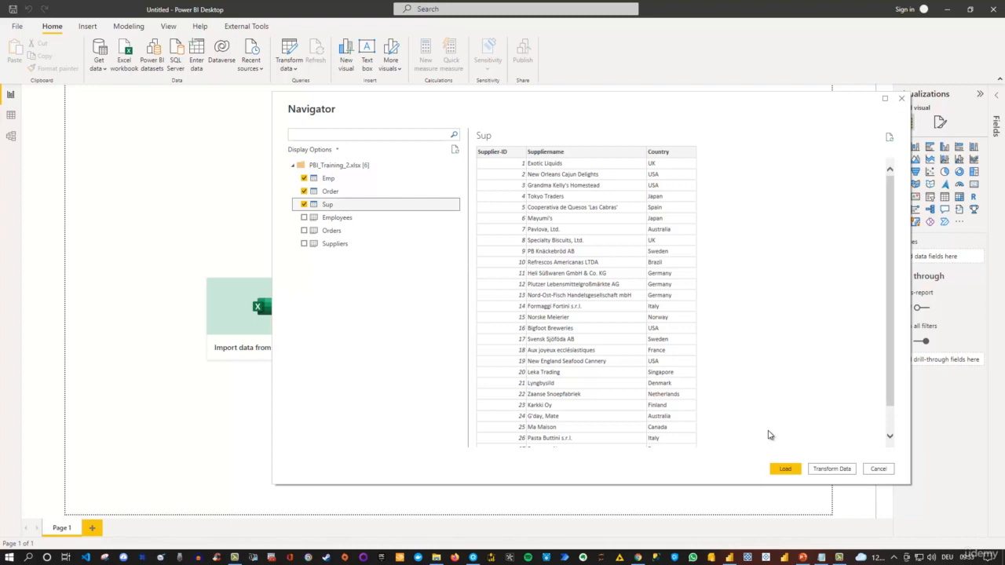
left_click(837, 469)
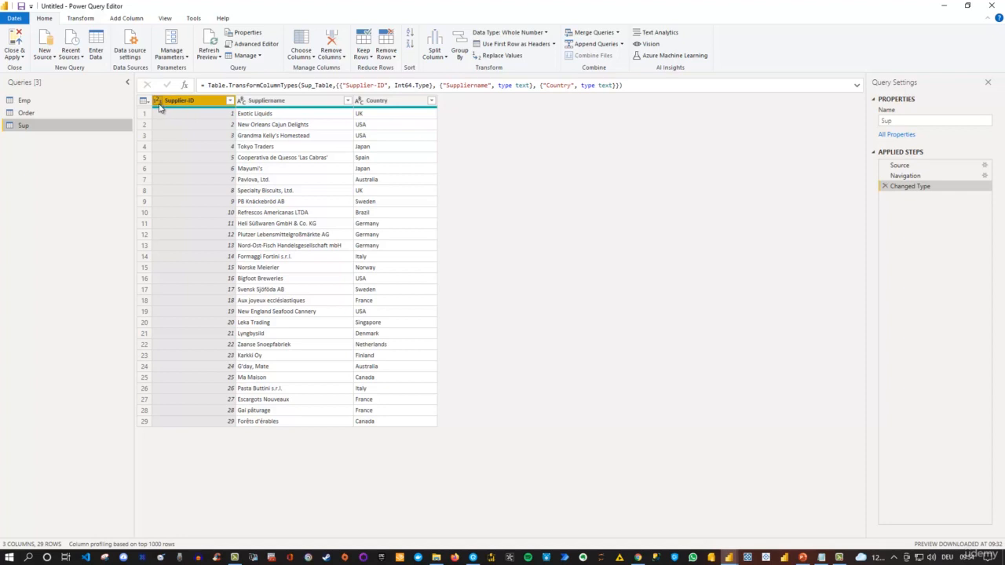
- Rename the Sup query as Suppliertbl
left_click(244, 106, "ctrl")
double_click(884, 120)
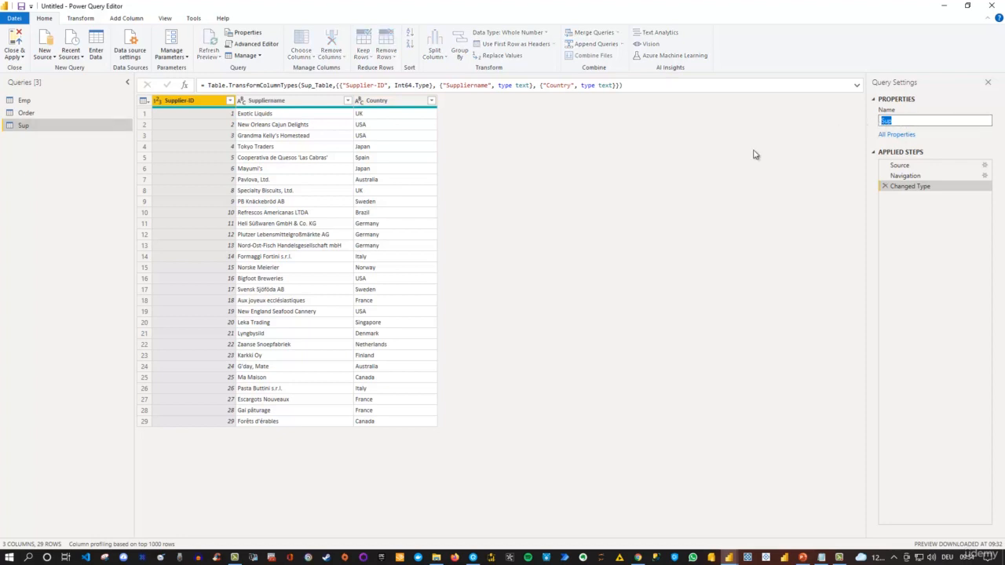
type("S")
type("liertbl")
key("Return")
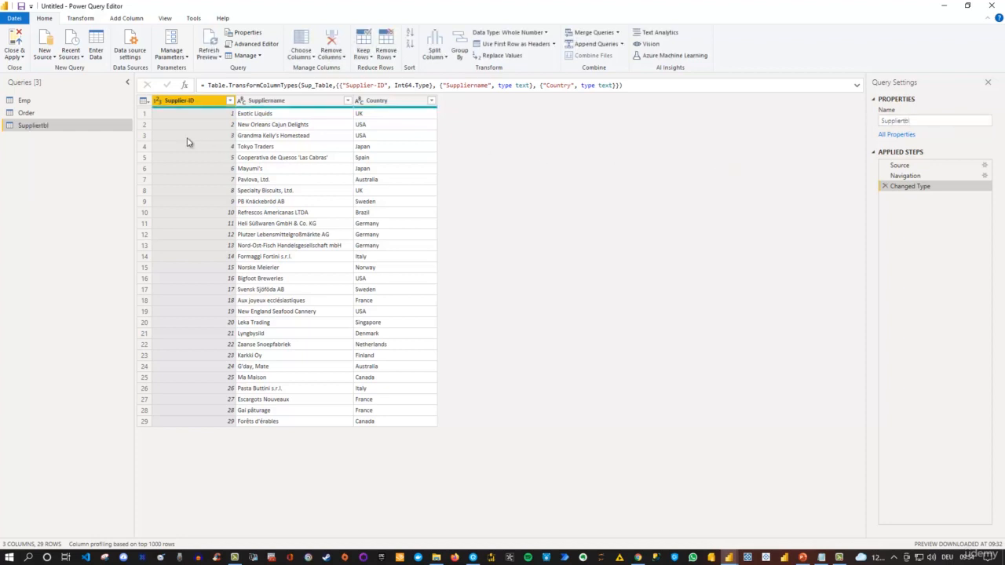
- Rename the Emp query as Employeetbl
left_click(25, 101)
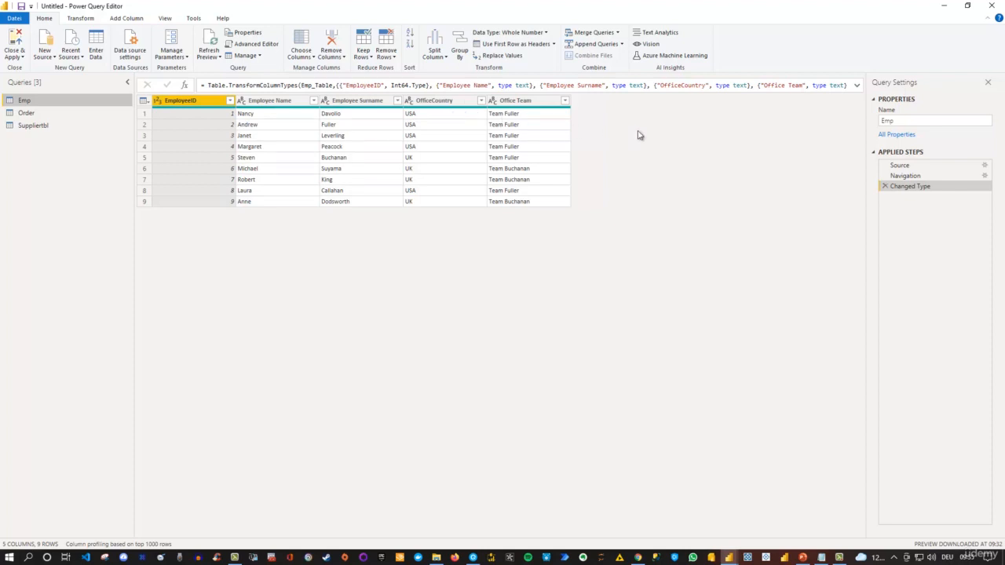
double_click(901, 121)
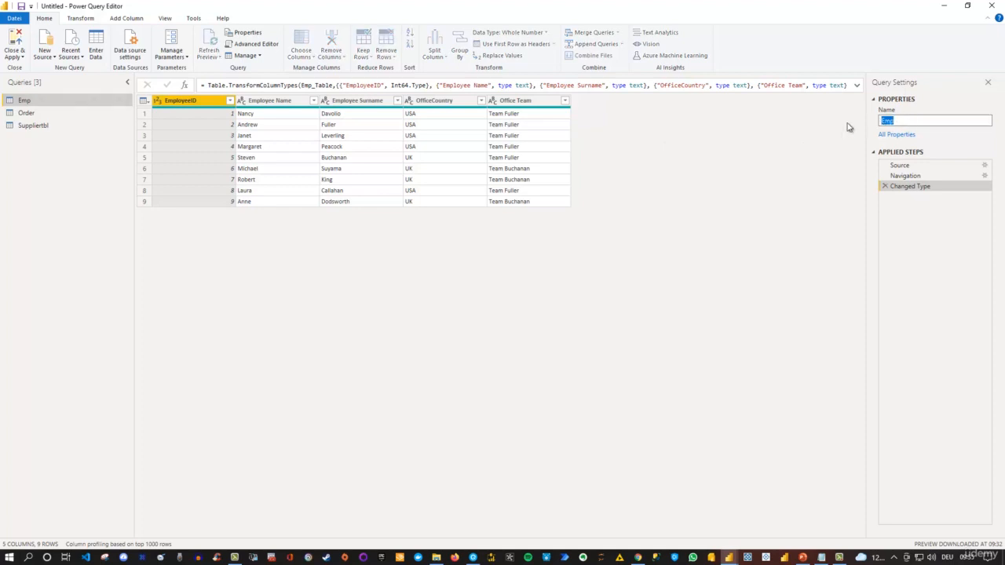
type("Employeetbl")
key("Return")
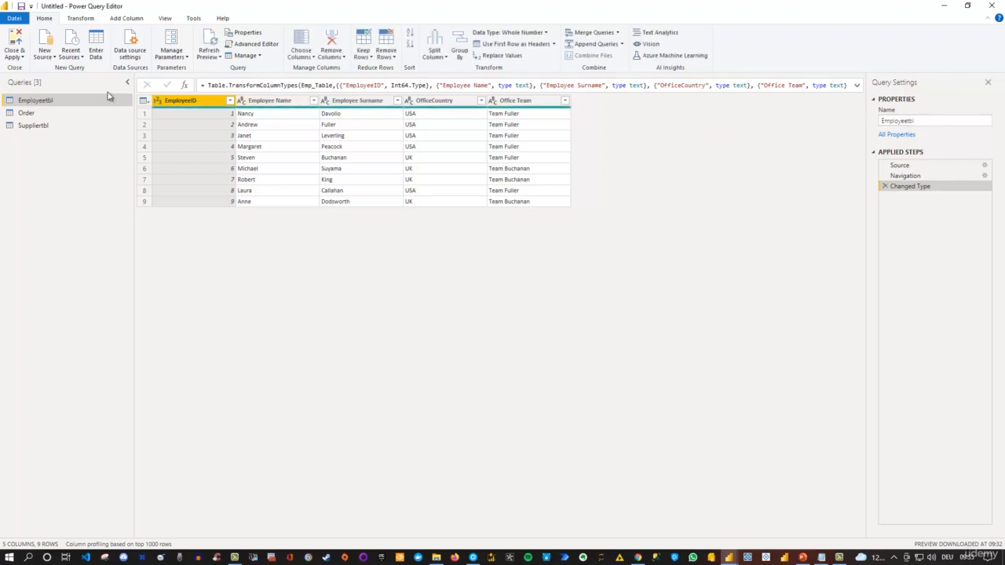
- Try to convert the Order query's ShipDate column directly to Date as a new step, and remove that conversion step
left_click(31, 112)
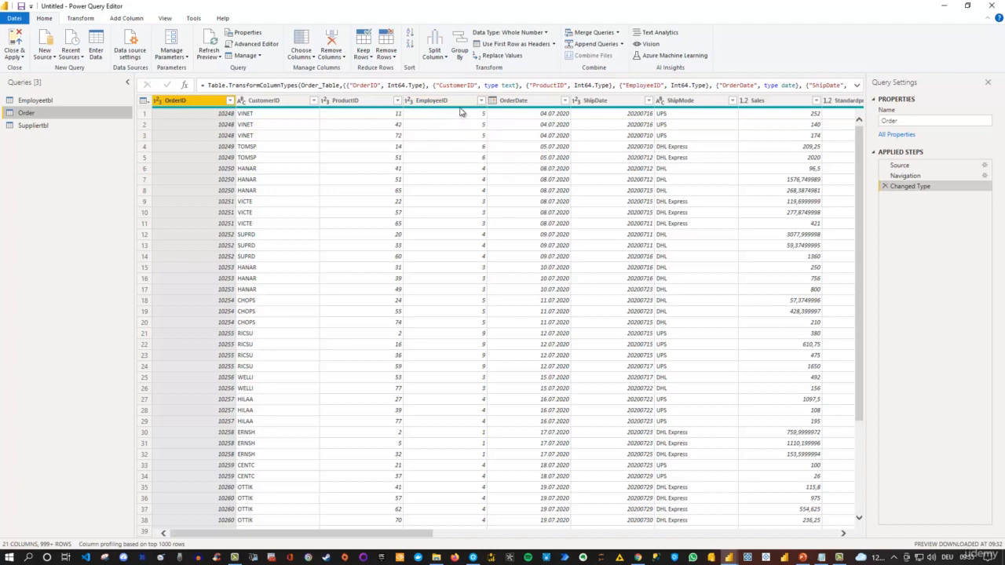
mouse_move(461, 113)
left_click(578, 102)
left_click(576, 101)
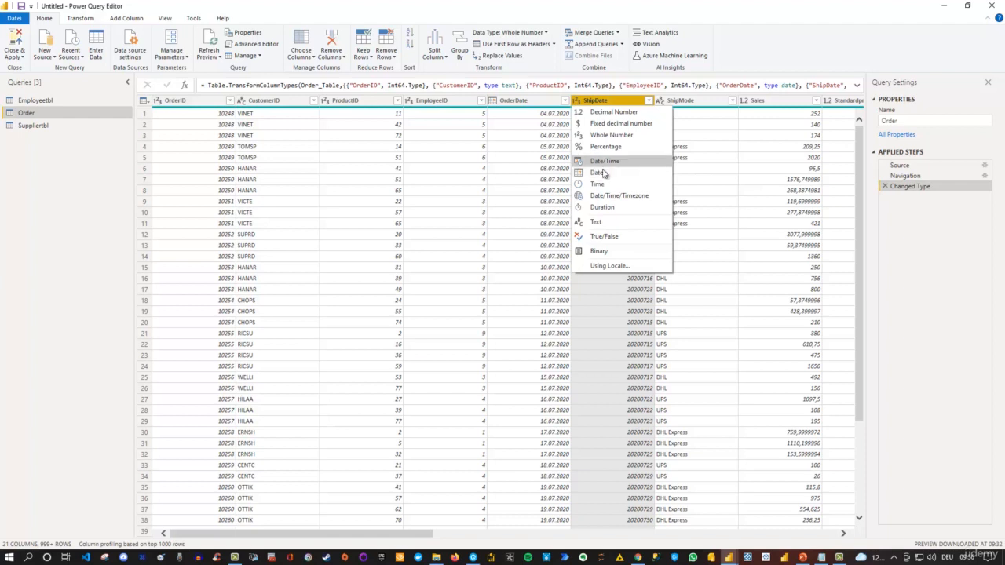
left_click(603, 173)
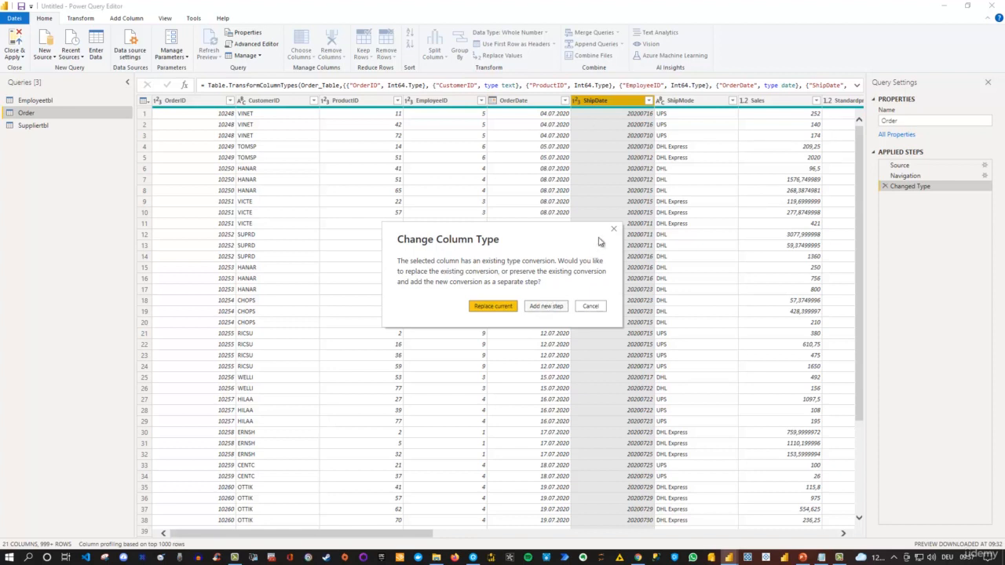
left_click(547, 307)
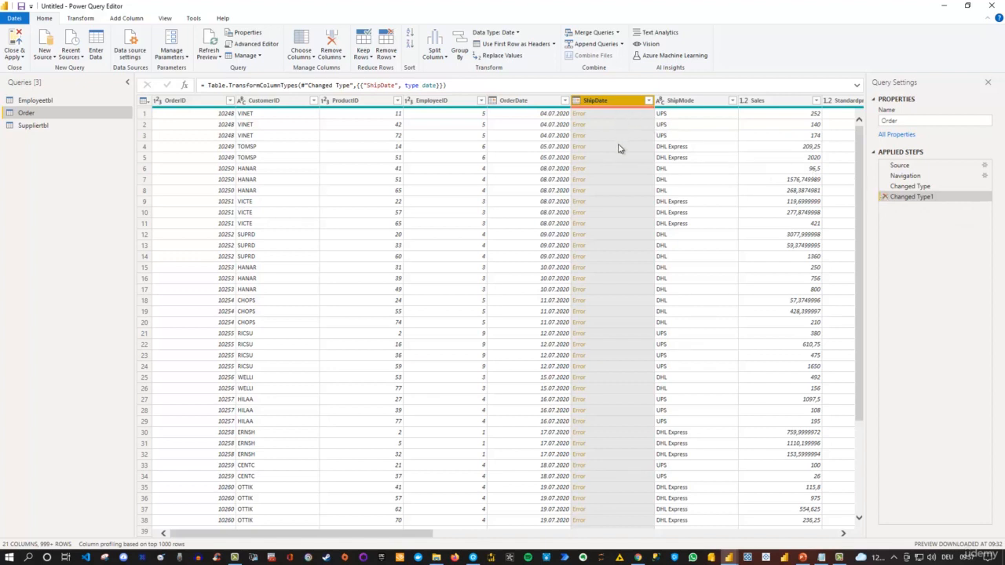
left_click(884, 198)
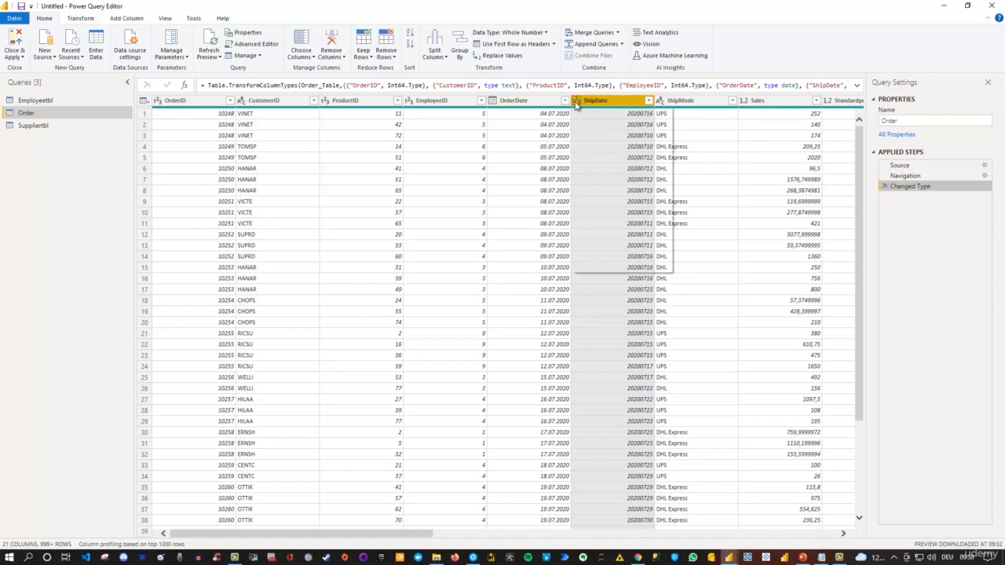
- Convert the ShipDate column first to Text and after that to Date, adding each type conversion as a separate new step
left_click(575, 106)
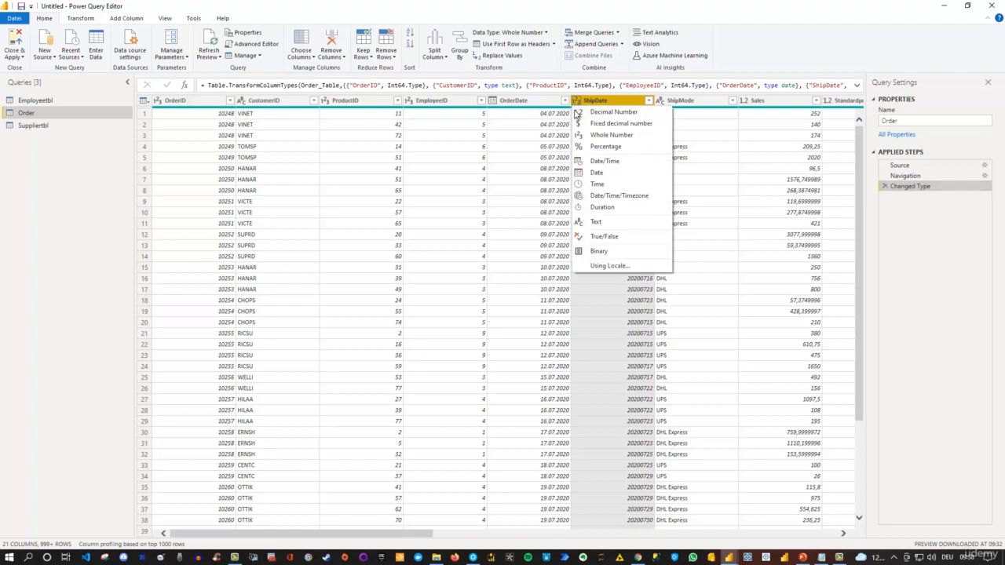
left_click(594, 223)
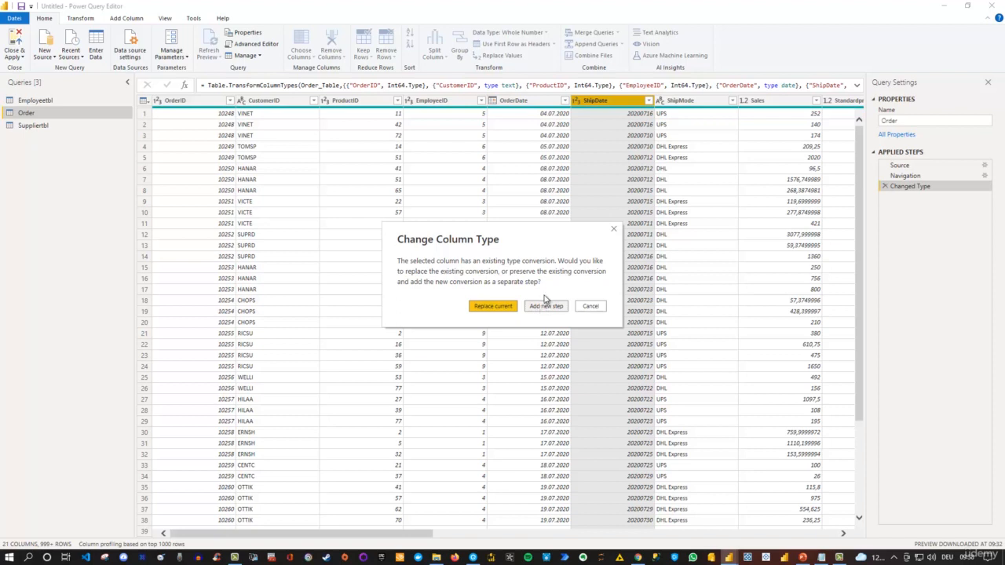
left_click(547, 307)
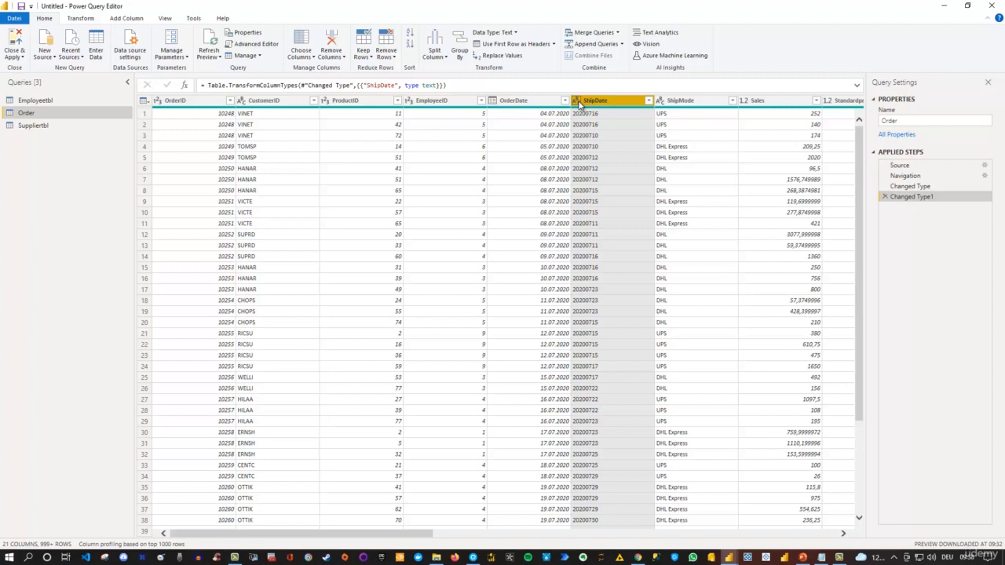
left_click(578, 101)
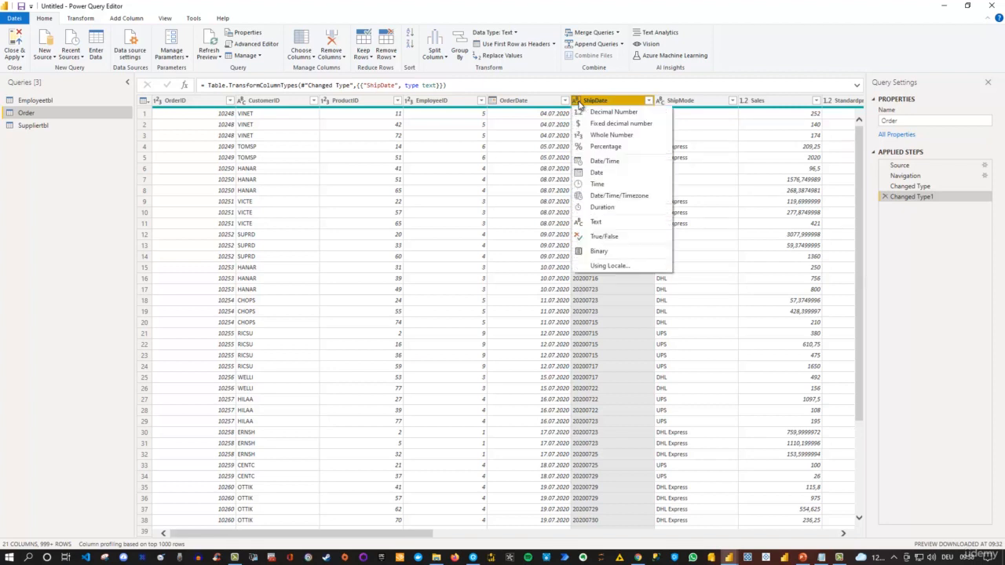
left_click(597, 174)
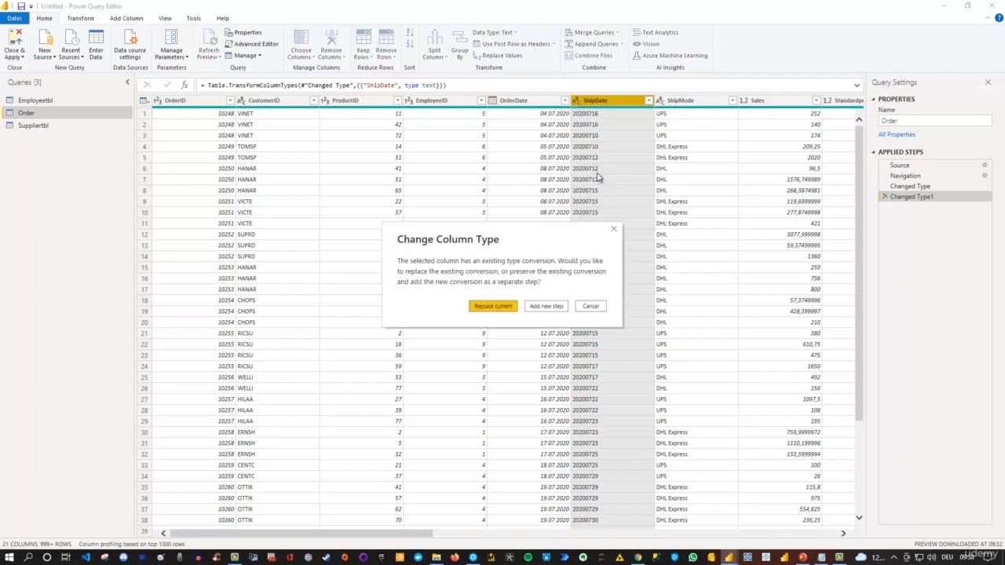
left_click(541, 307)
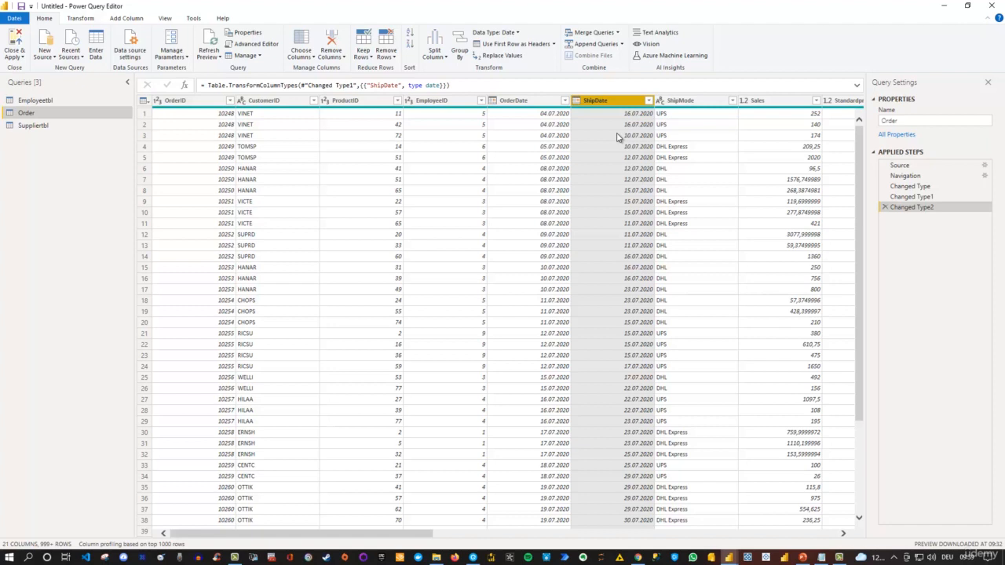
- Check the data types of the Order query's remaining columns, from ShipDate through to Category
left_click(576, 101)
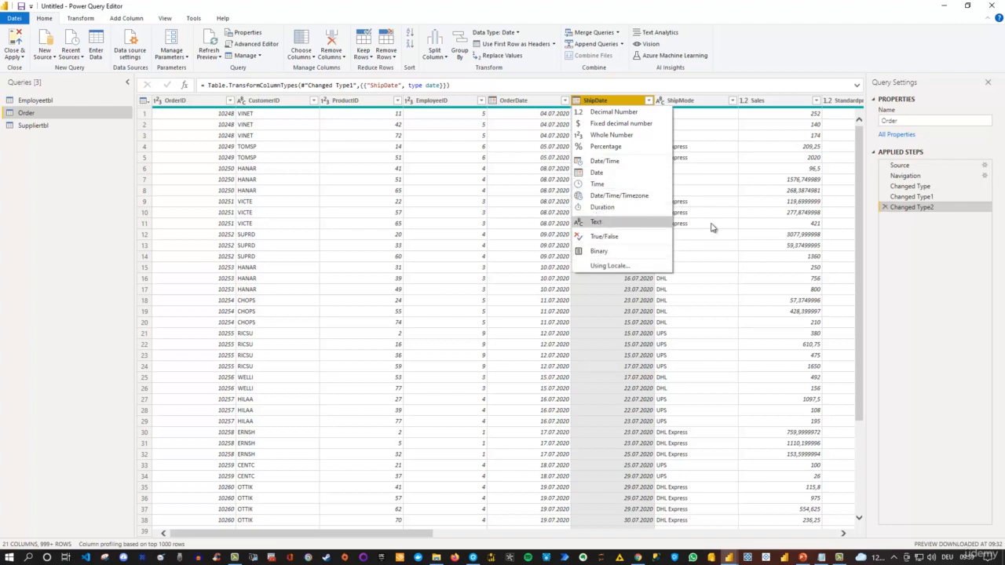
left_click(920, 242)
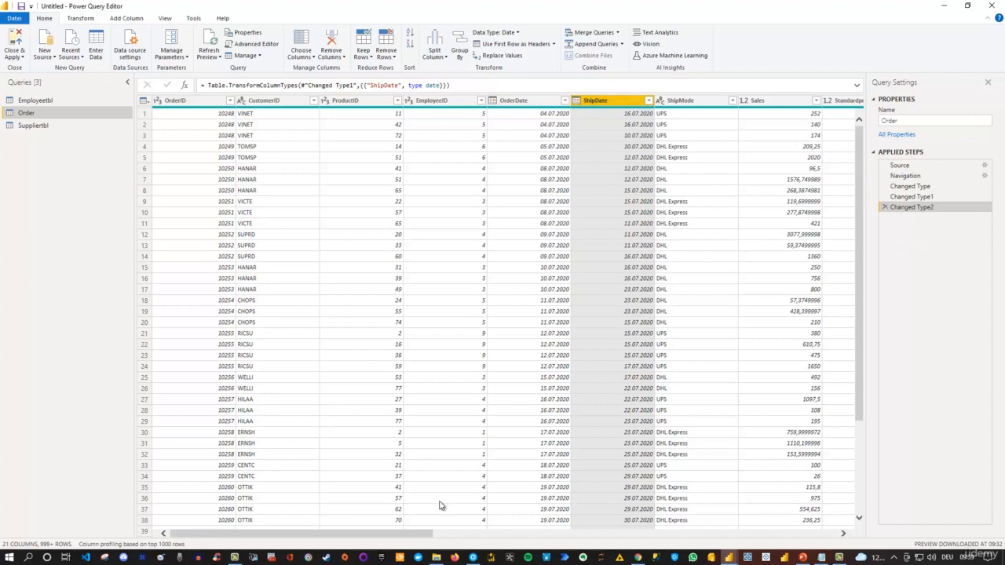
left_click_drag(413, 534, 515, 534)
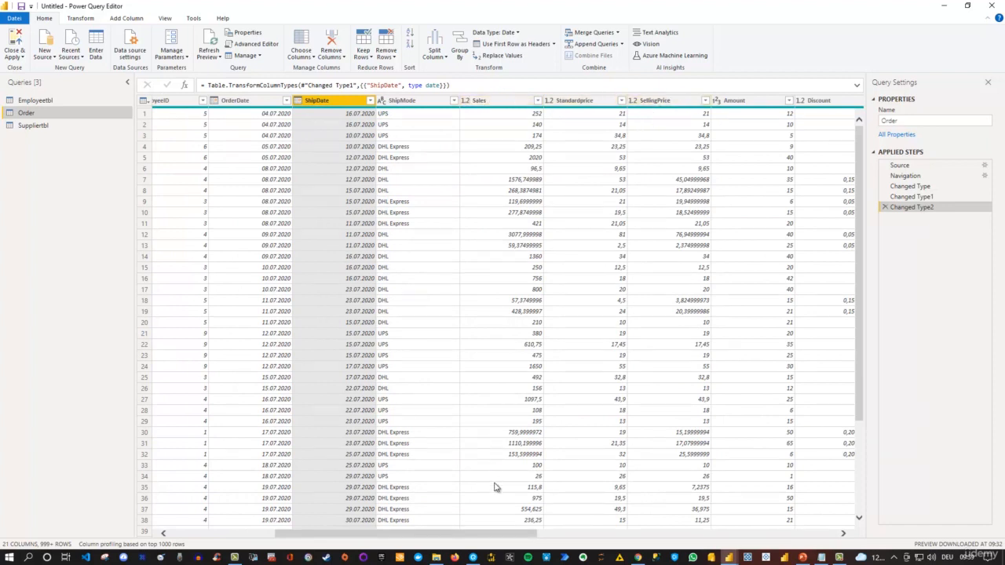
left_click_drag(515, 534, 815, 532)
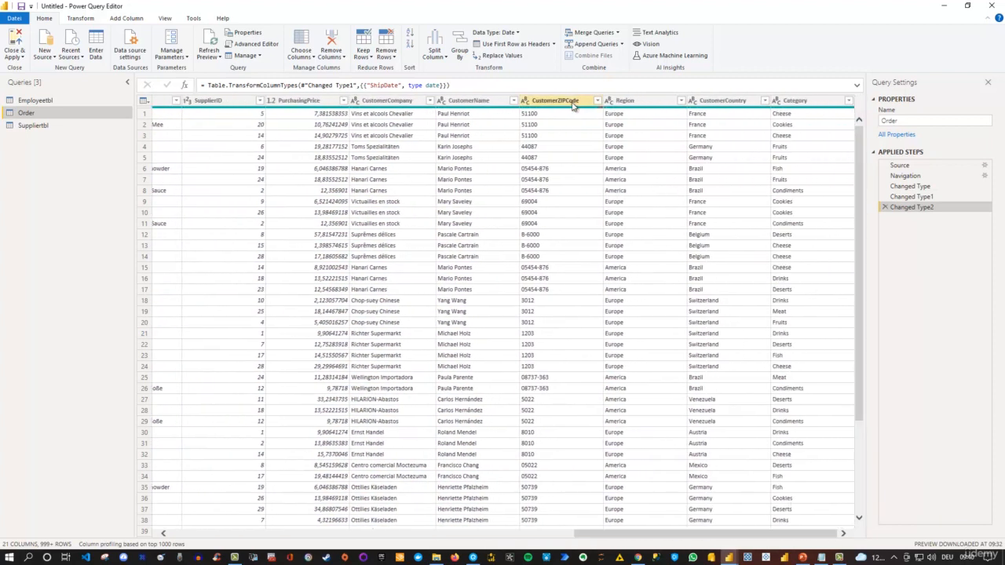
- Examine the key columns EmployeeID and SupplierID in the Order query and Supplier-ID in the Suppliertbl query
mouse_move(601, 111)
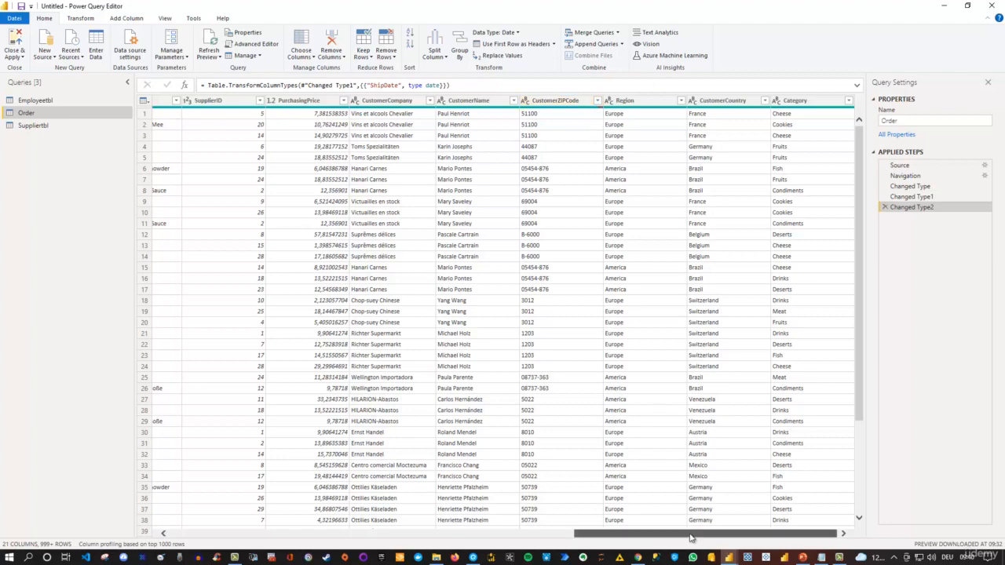
left_click_drag(690, 537, 257, 532)
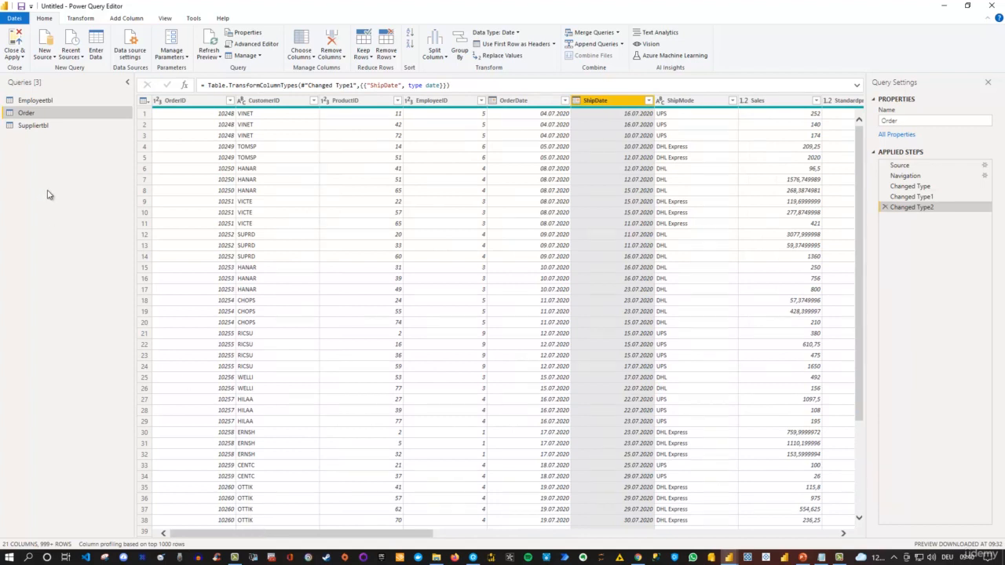
left_click(3, 165)
left_click(15, 96)
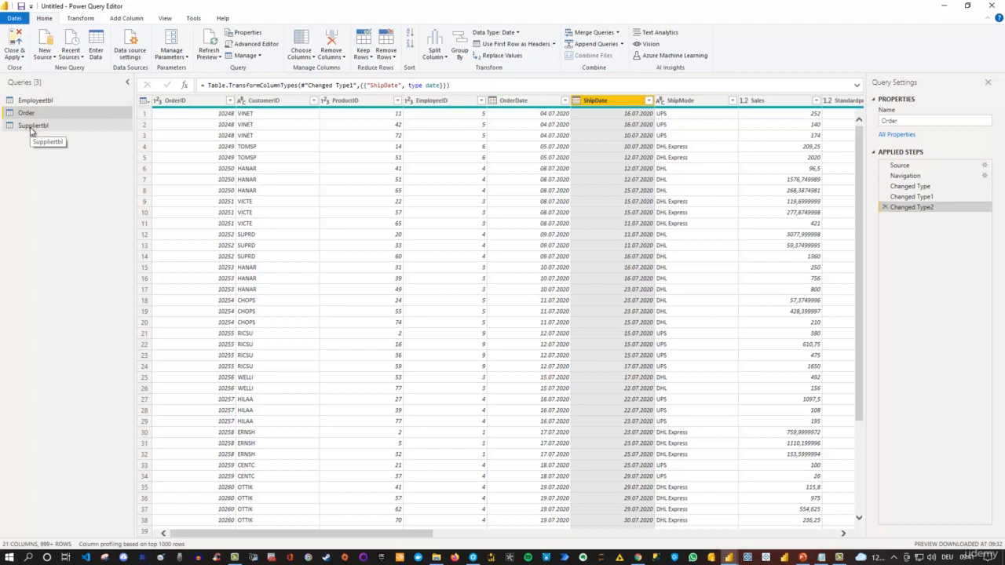
left_click(441, 103)
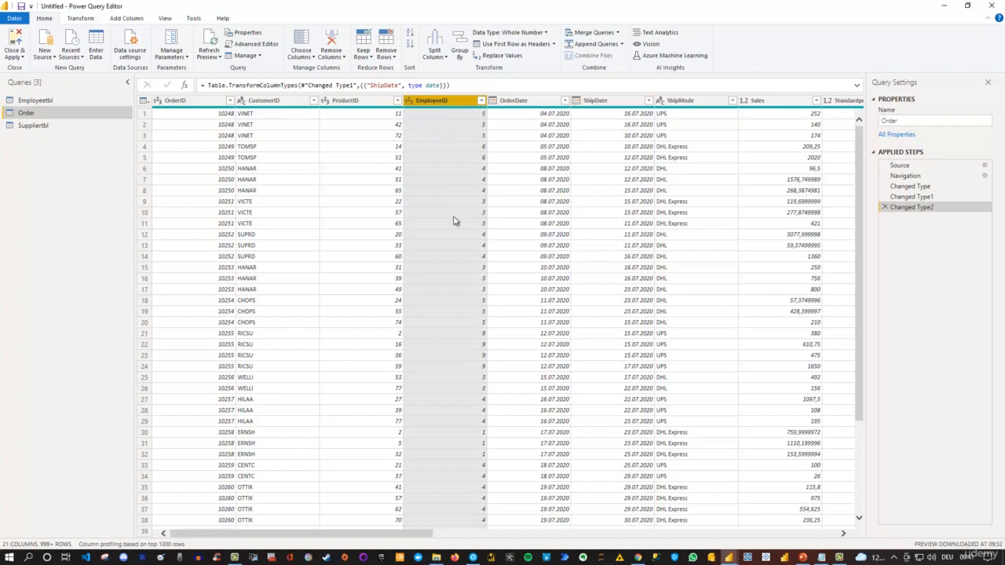
left_click(516, 555)
left_click_drag(418, 535, 798, 534)
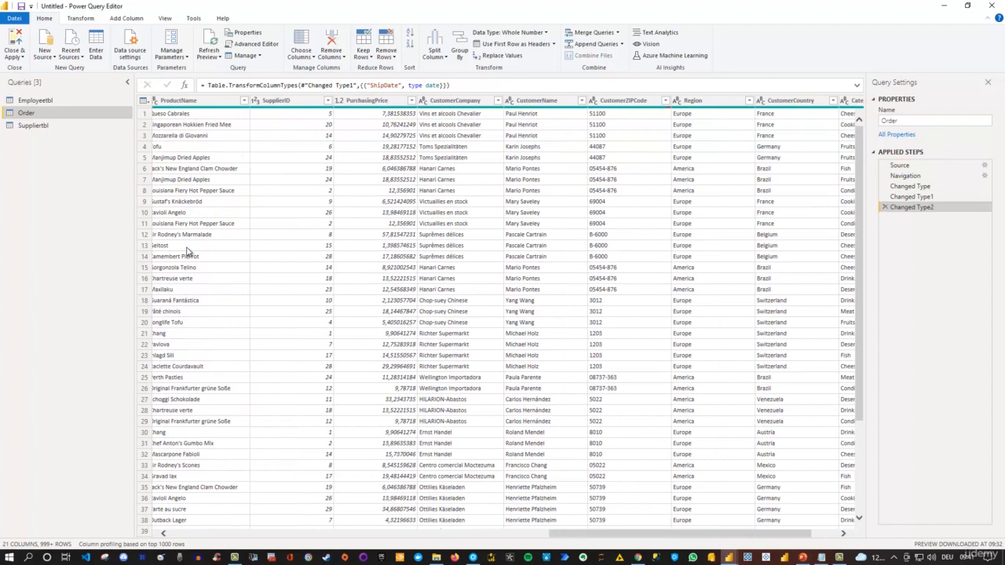
left_click(292, 102)
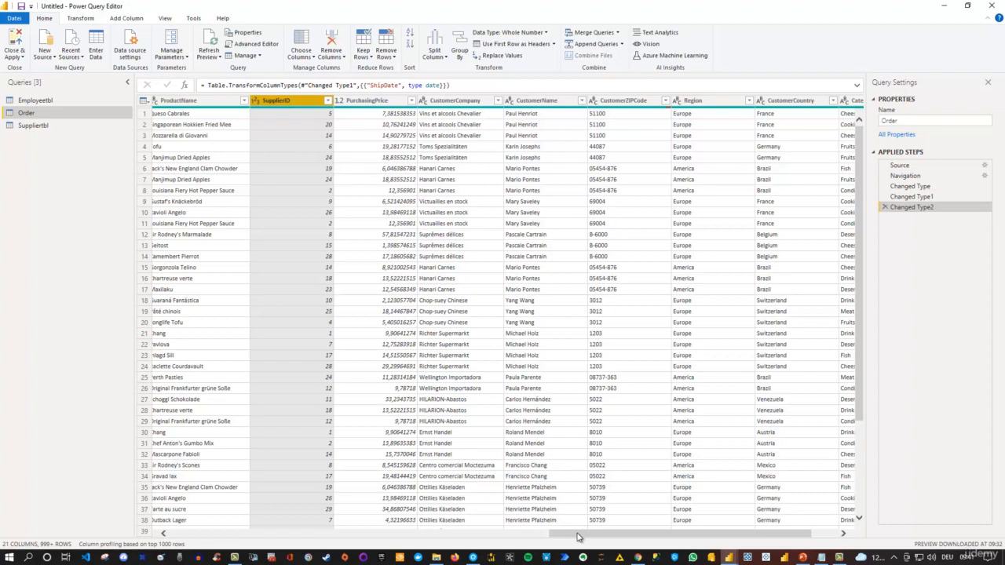
left_click_drag(577, 537, 497, 535)
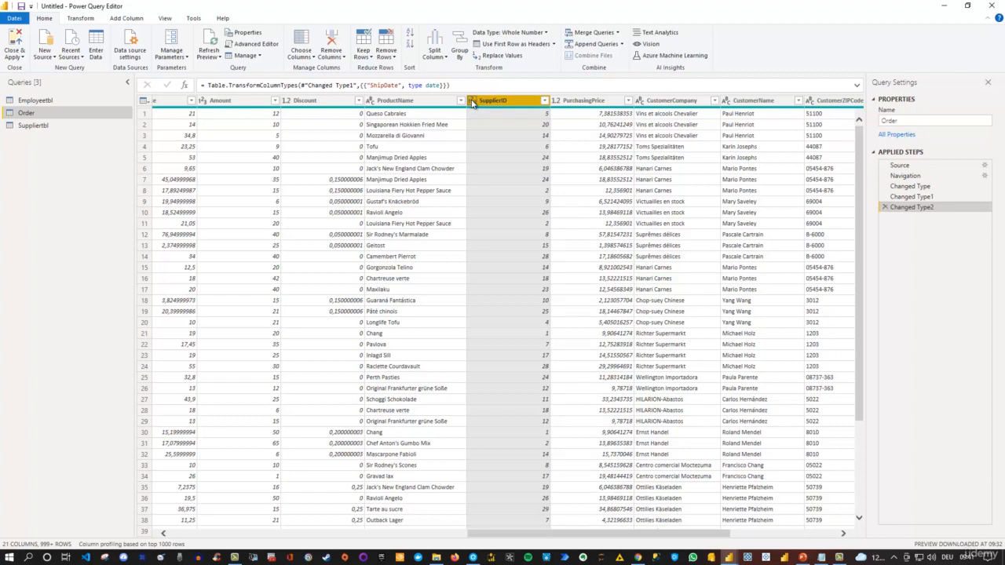
left_click(45, 131)
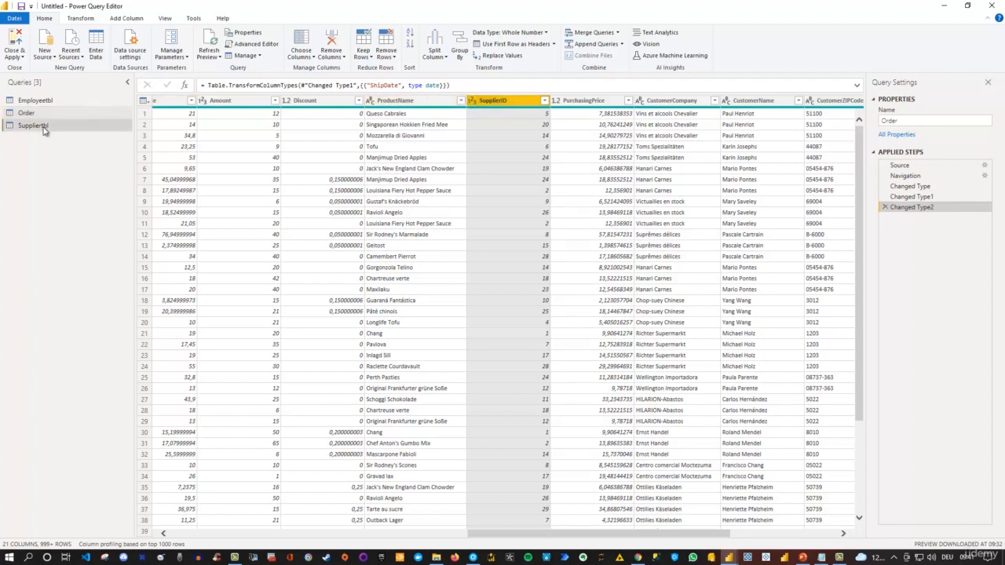
left_click(159, 102)
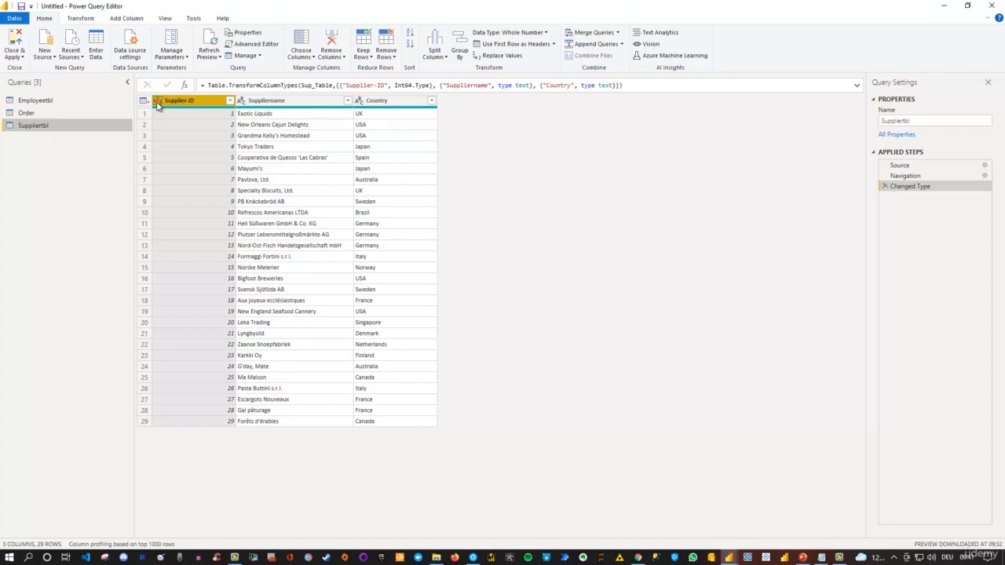
left_click(43, 112)
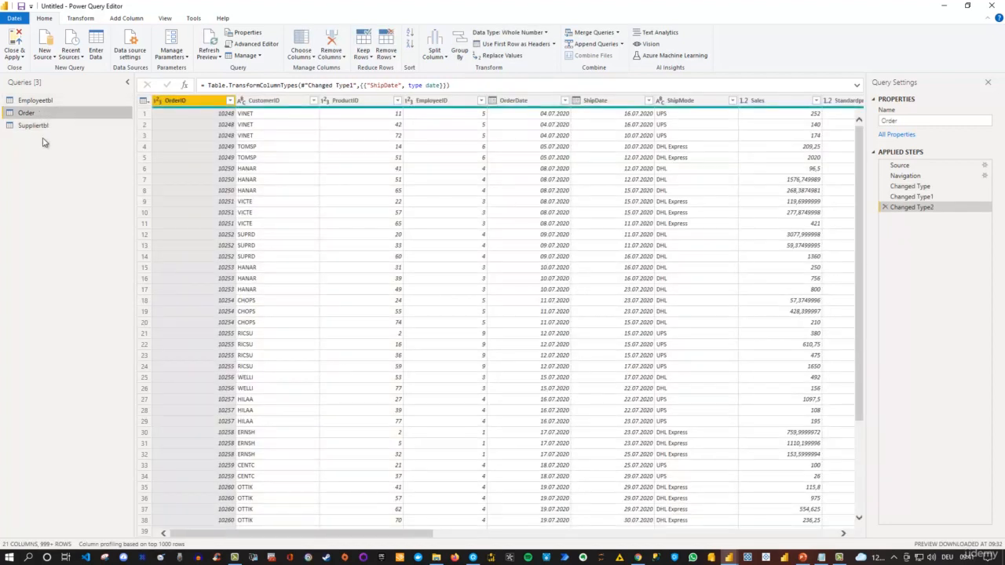
- Create a new blank query and clear all of its default code in the Advanced Editor
left_click(45, 53)
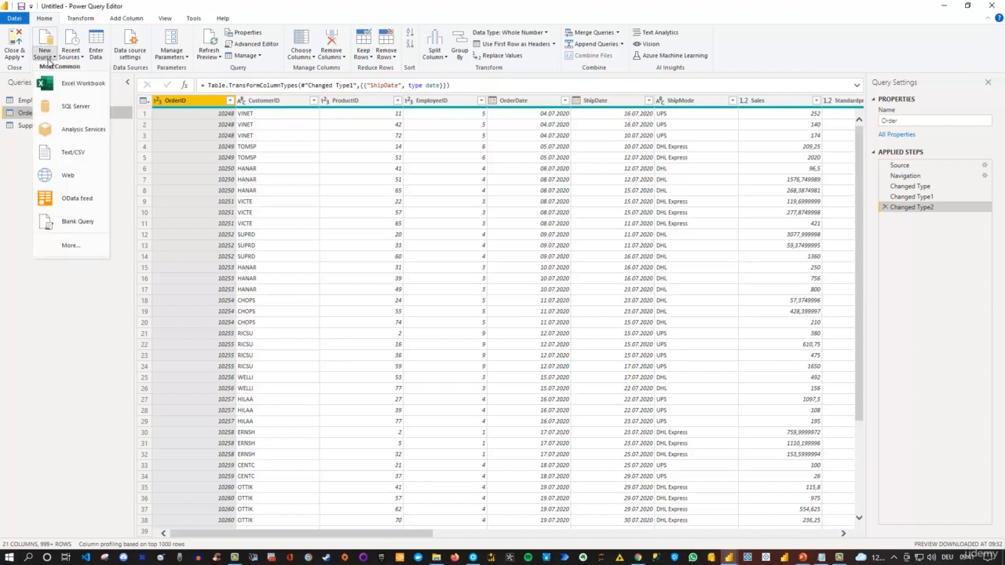
left_click(84, 224)
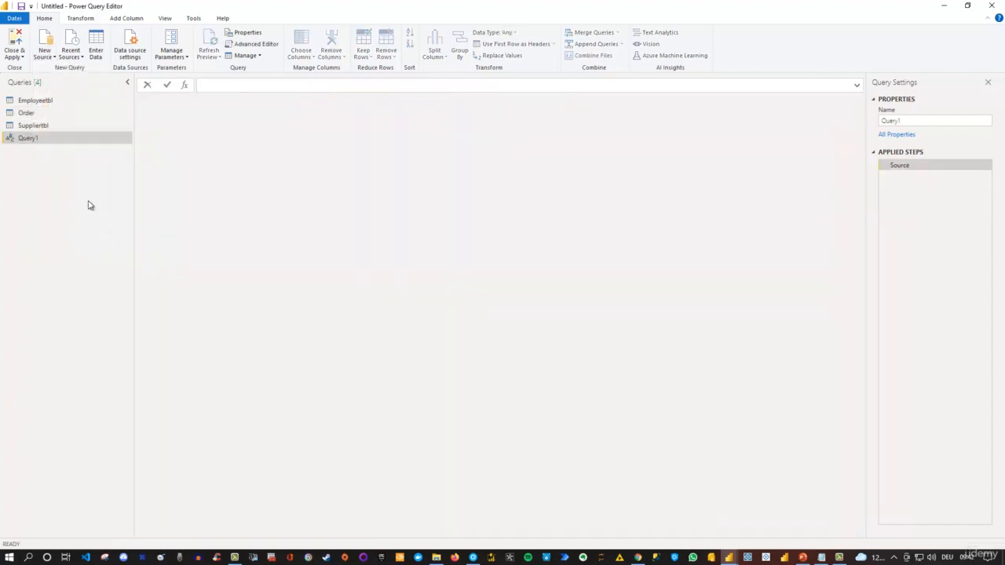
left_click(241, 46)
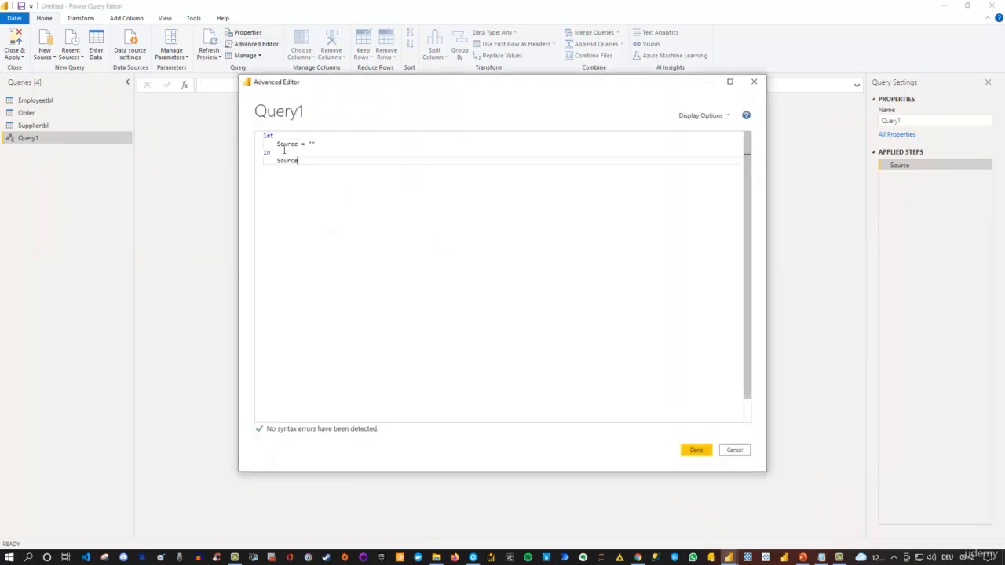
key("ctrl+a")
key("Delete")
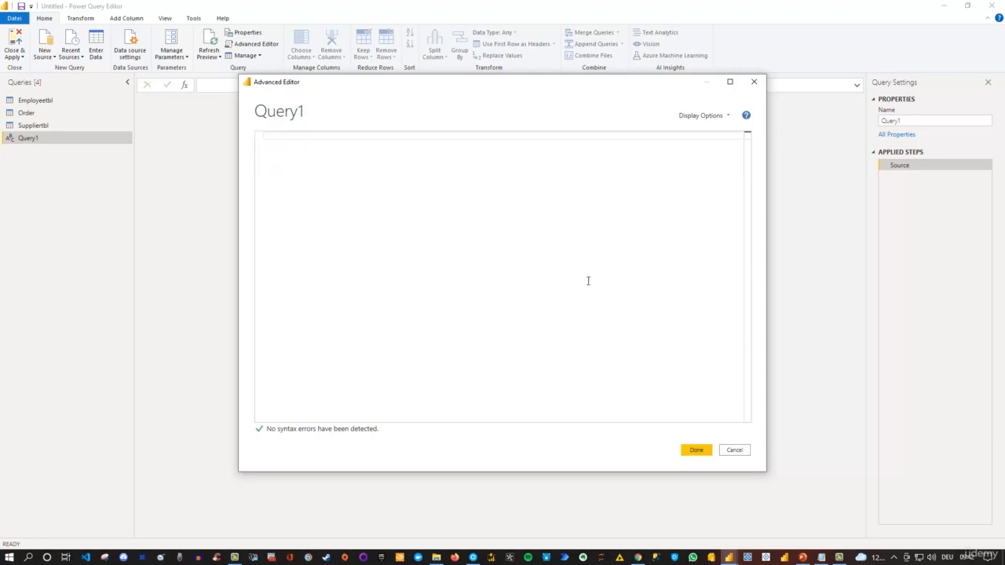
- Copy the entire contents of Datestbl Code.txt in the text editor and apply them as the blank query's code in Power Query
left_click(821, 558)
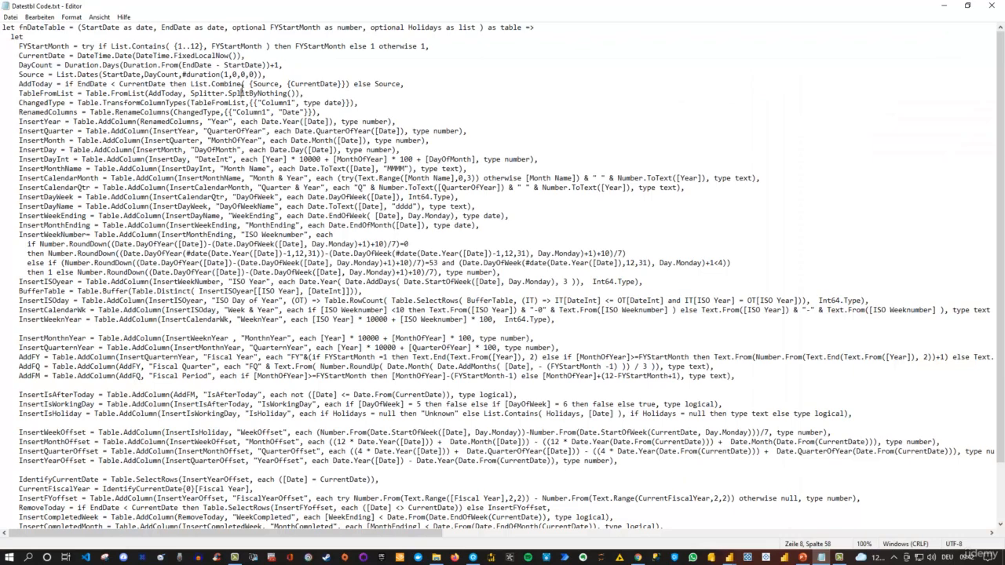
key("ctrl+a")
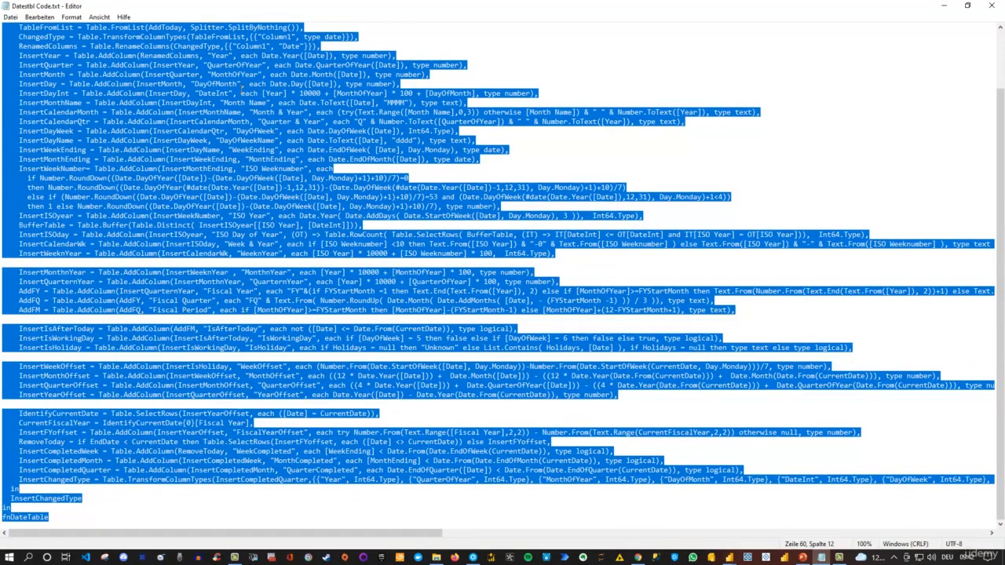
left_click(943, 5)
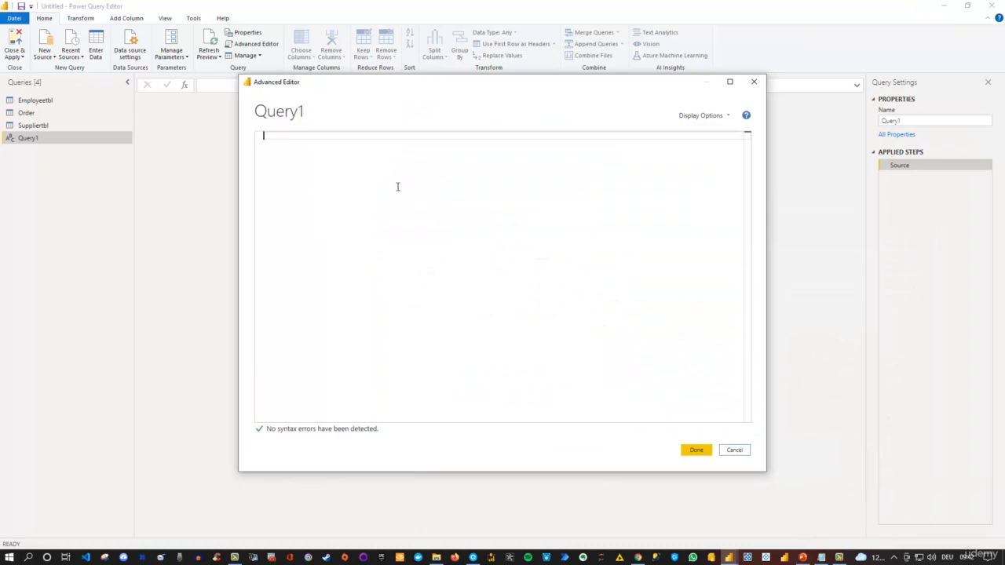
key("ctrl+v")
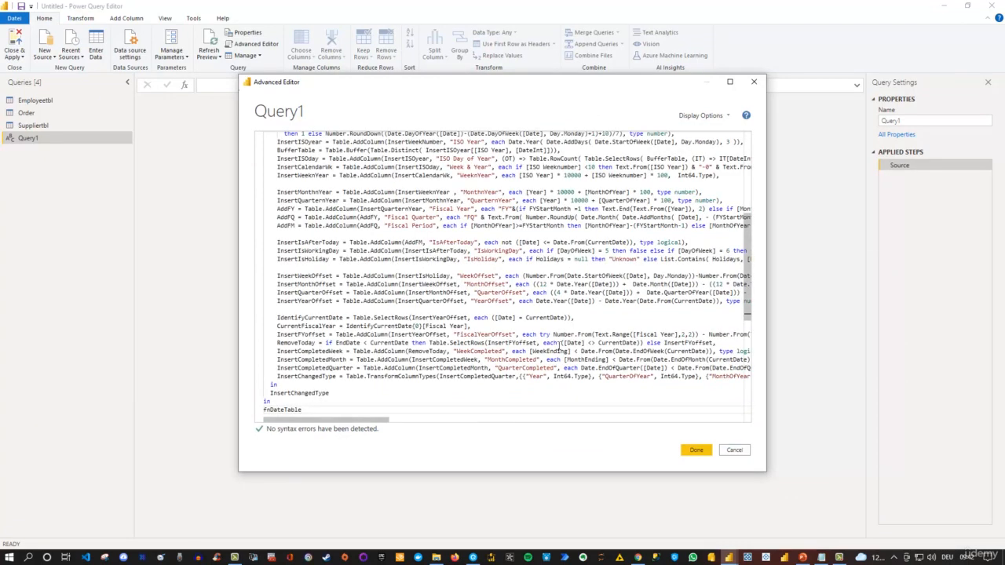
left_click(696, 451)
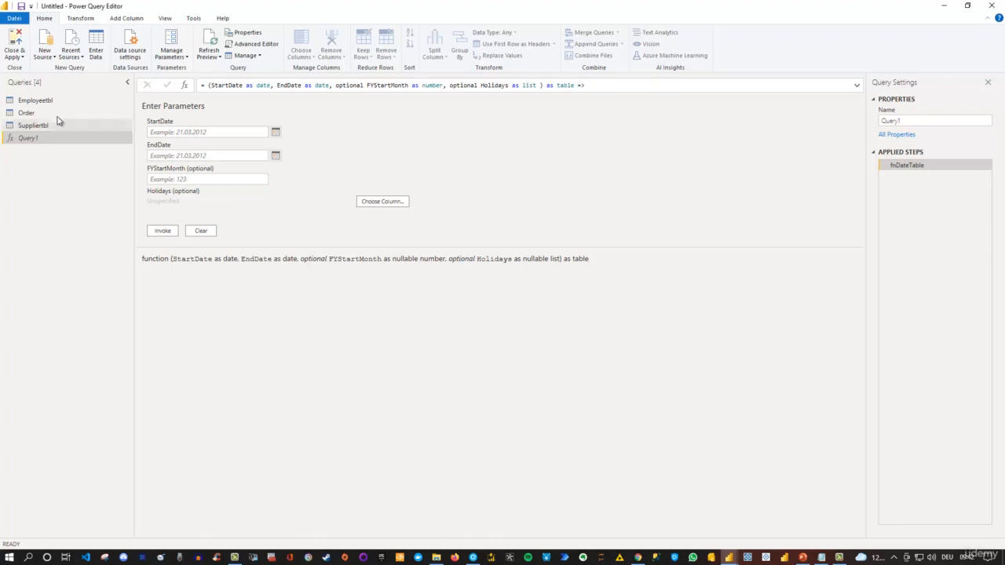
- Examine the complete list of OrderDate values in the Order query for the first and last dates, without filtering
left_click(26, 114)
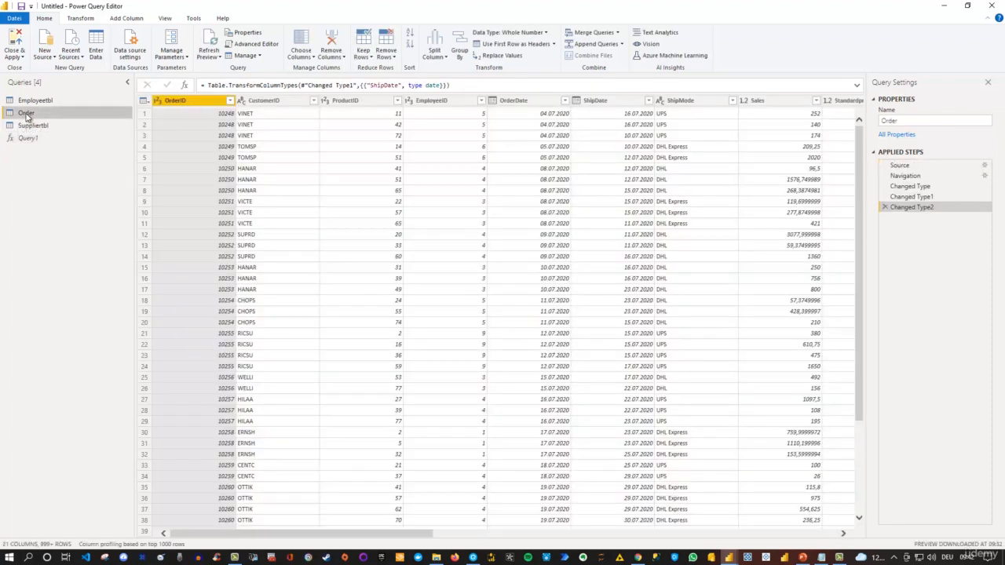
left_click(565, 100)
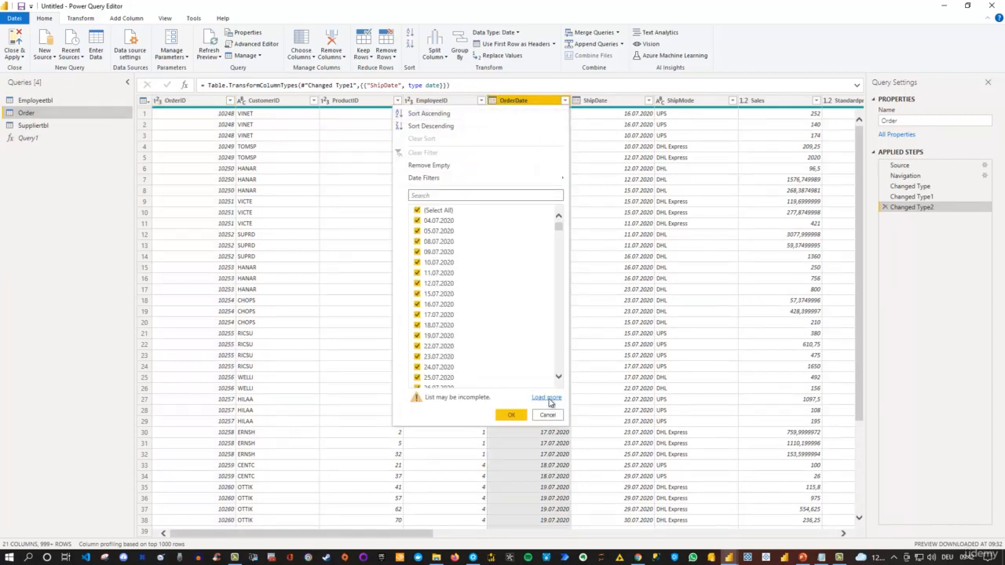
left_click(547, 397)
left_click_drag(558, 225, 558, 366)
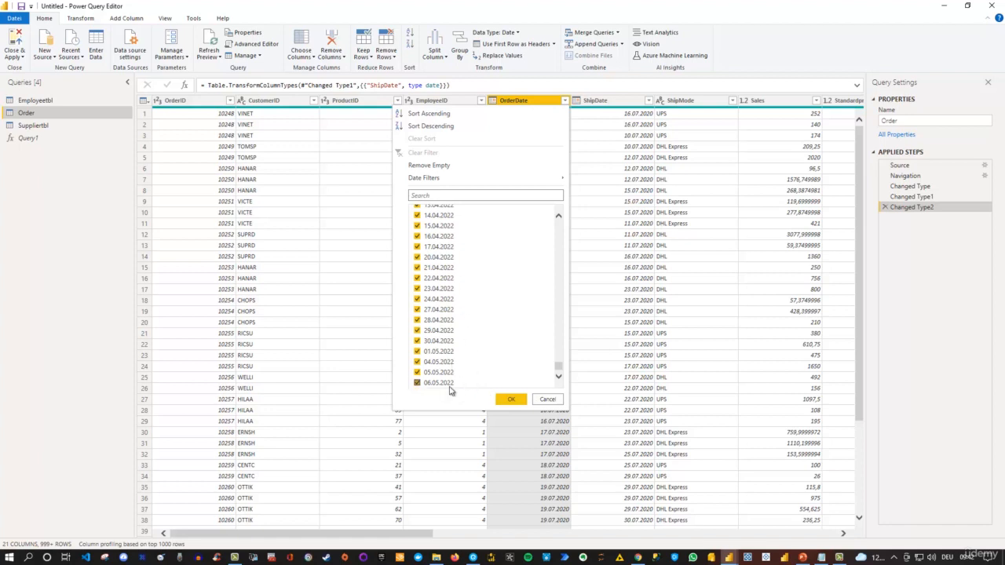
left_click(548, 401)
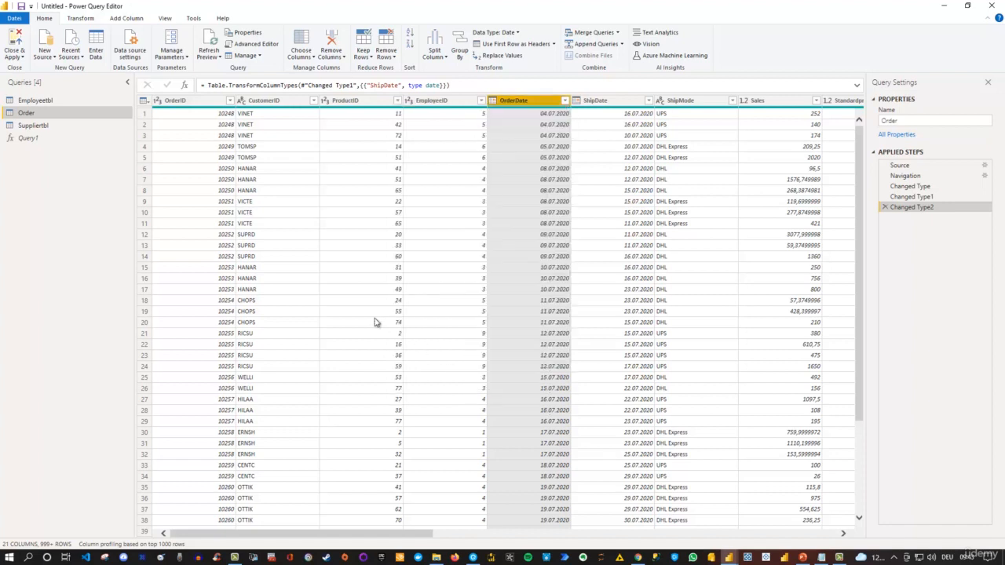
- Invoke the date table function with StartDate 01.01.2020, EndDate 31.12.2022 and FYStartMonth 1
left_click(30, 138)
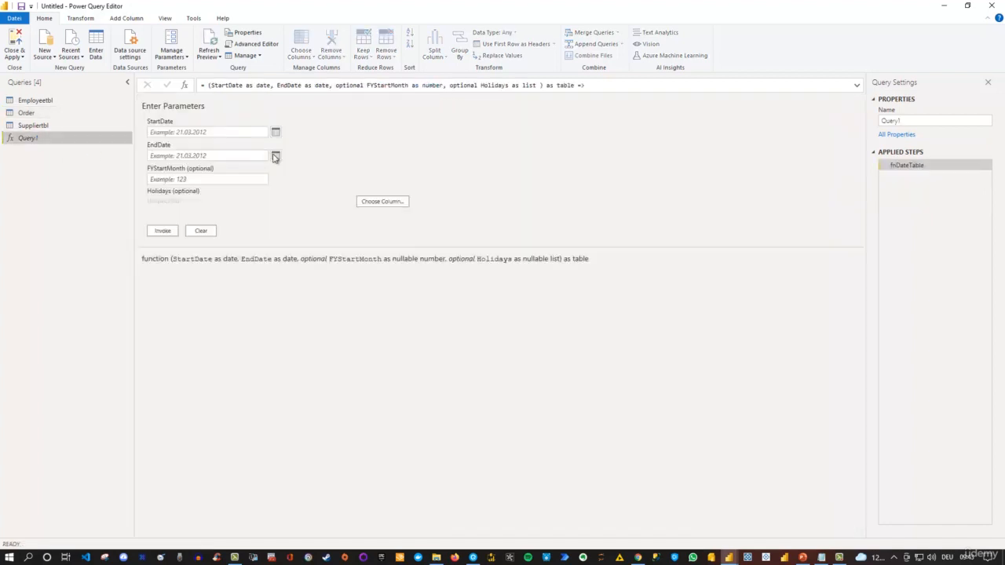
left_click(205, 131)
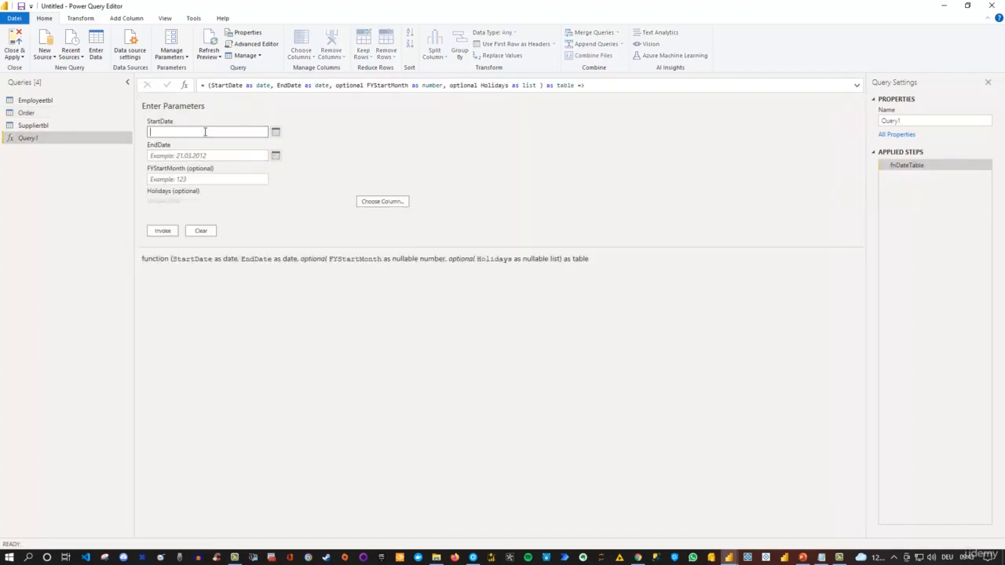
type("01.01.2020")
left_click(186, 155)
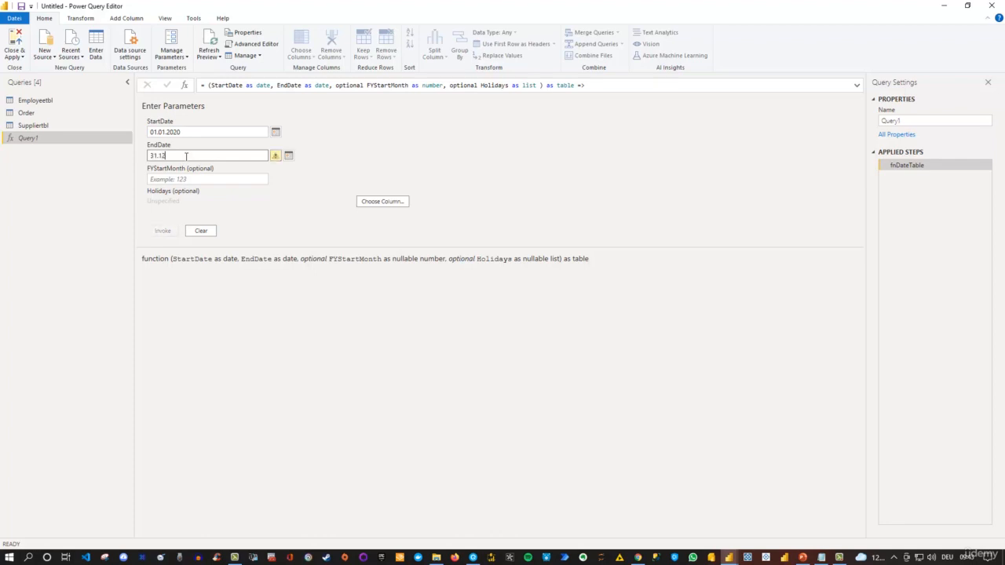
type("31.12.2022")
left_click(167, 181)
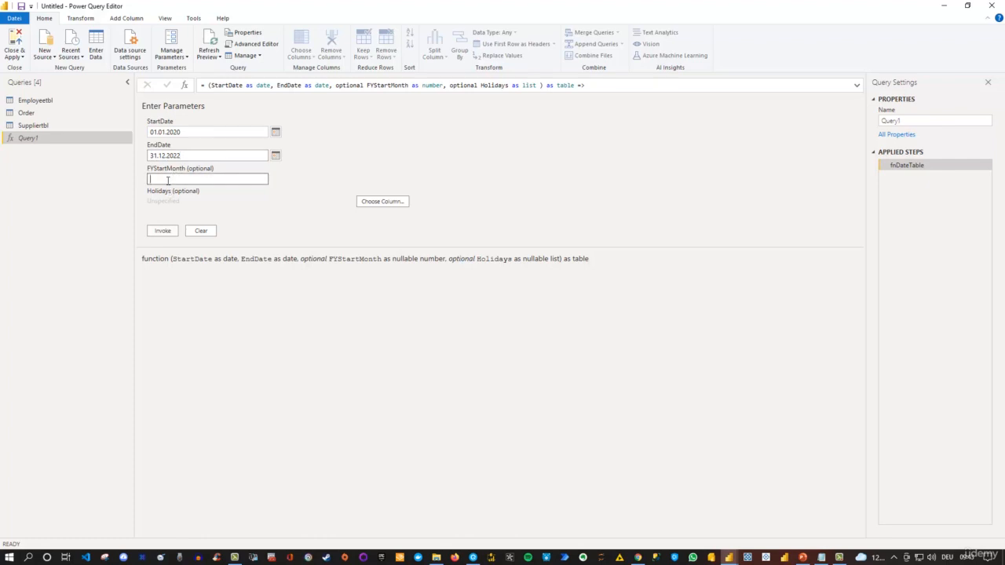
type("1")
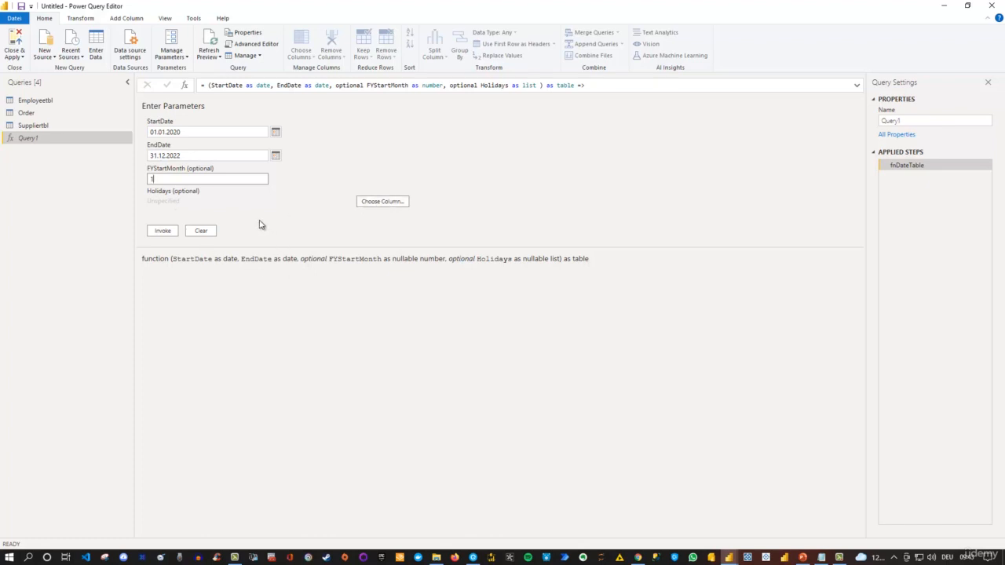
left_click(166, 233)
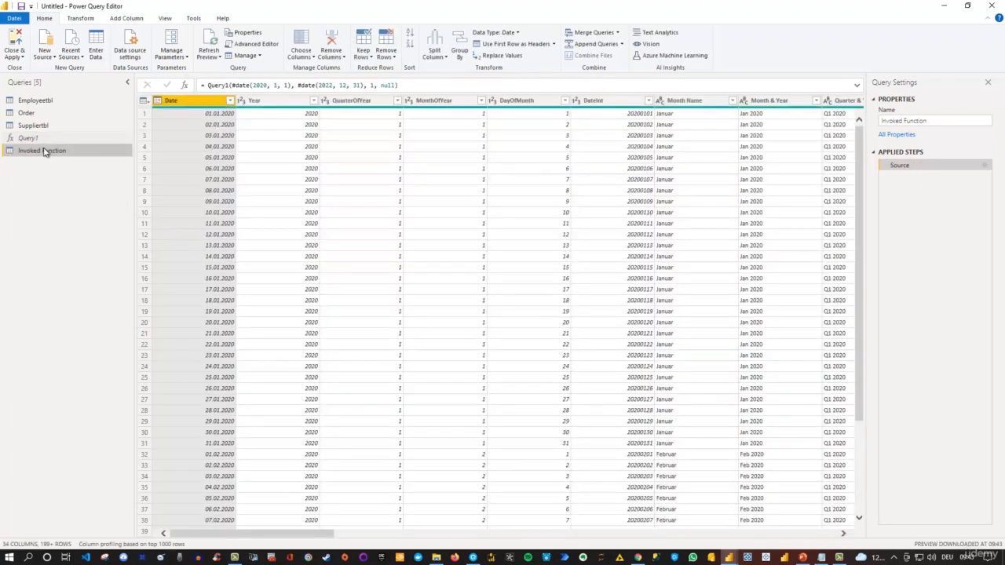
- Rename the date table query produced by the invoked function as Datestbl
left_click(878, 118)
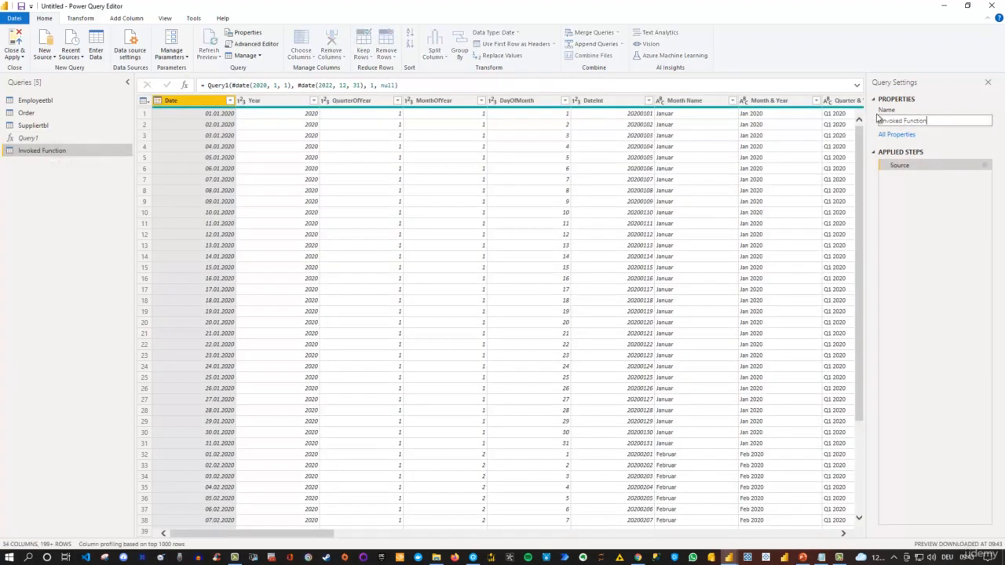
key("ctrl+a")
type("Datestbl")
key("Return")
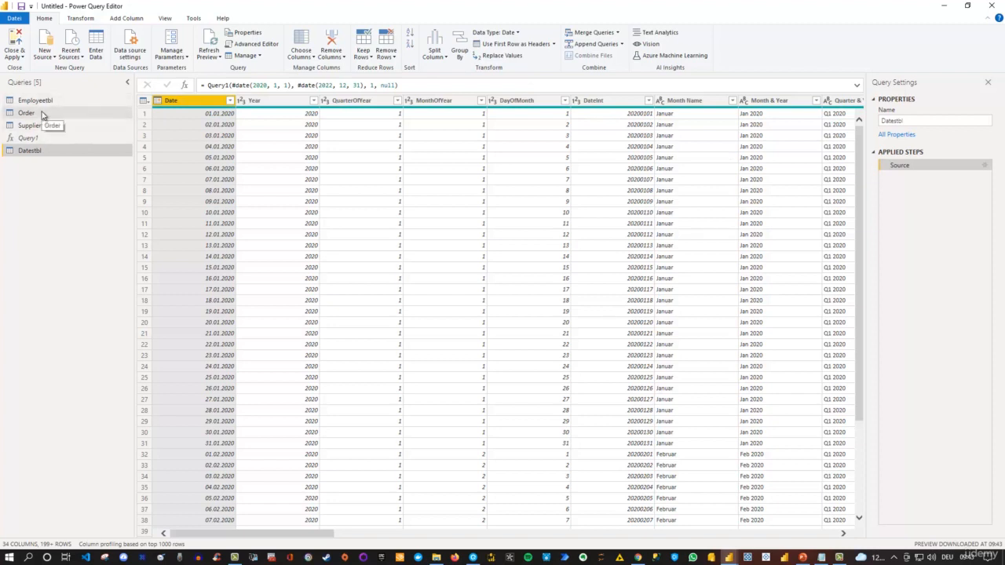
- Rename the Order query as Ordertbl
left_click(31, 113)
left_click(903, 120)
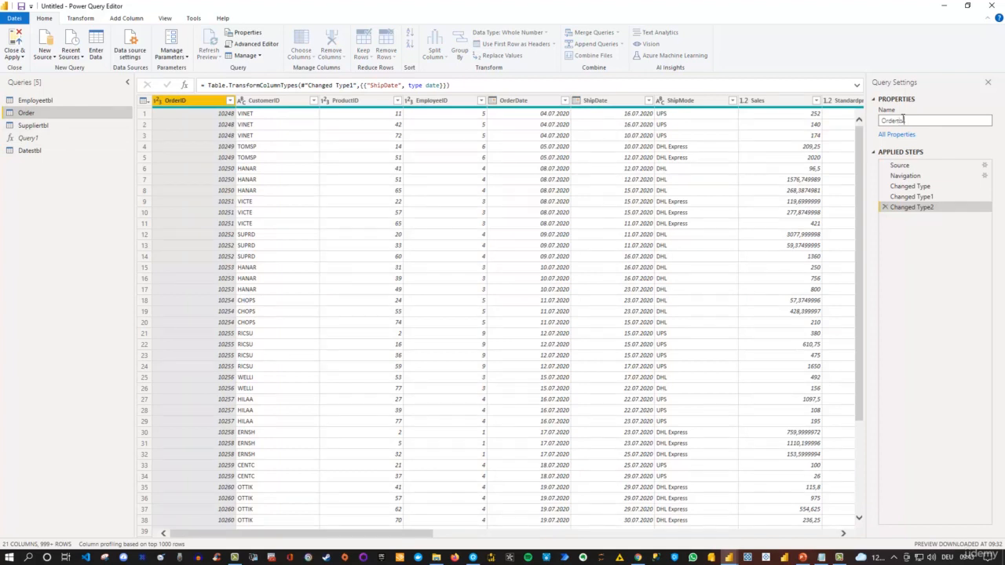
type("tbl")
key("Return")
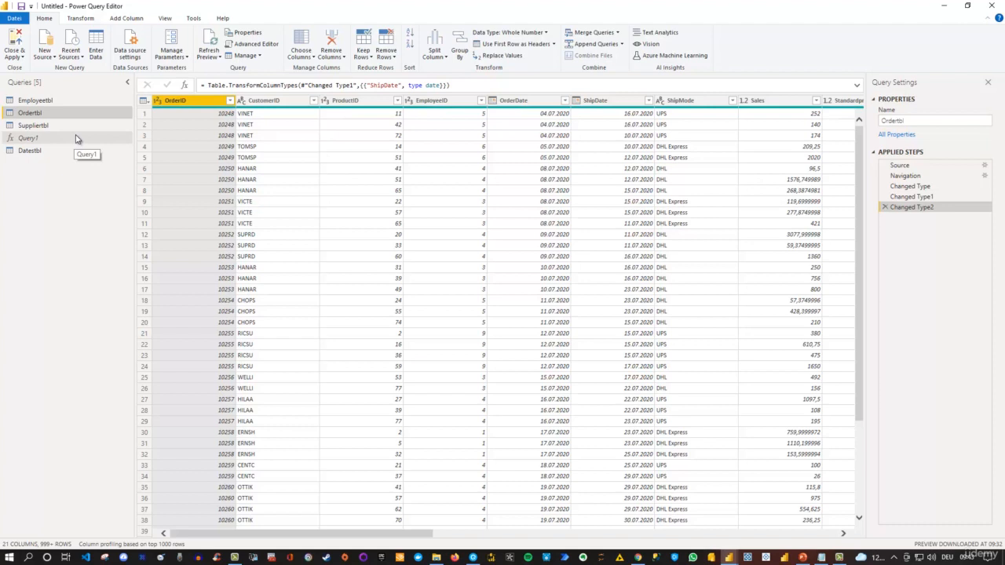
- Close the query editor and apply all query changes to the Power BI report
right_click(44, 166)
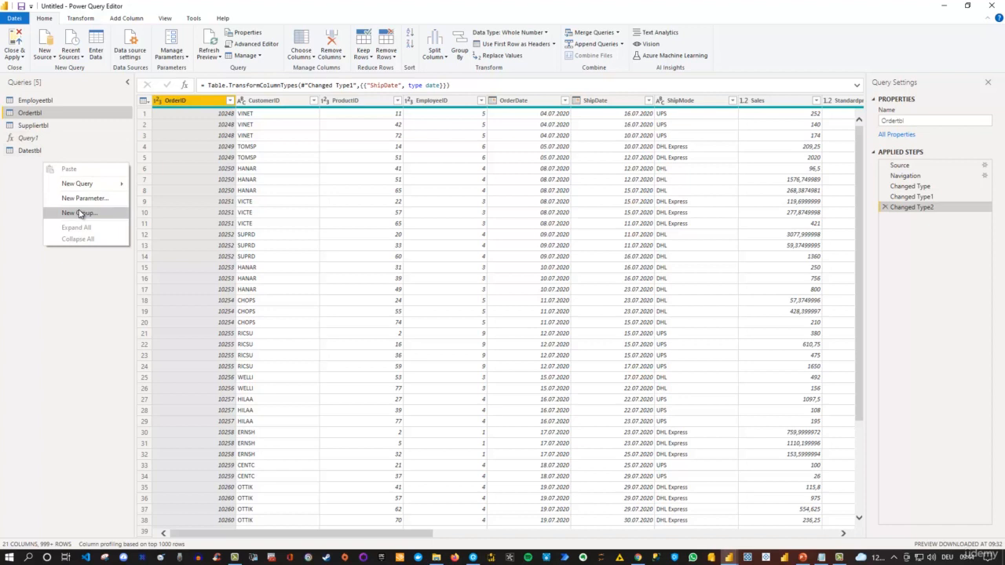
left_click(21, 198)
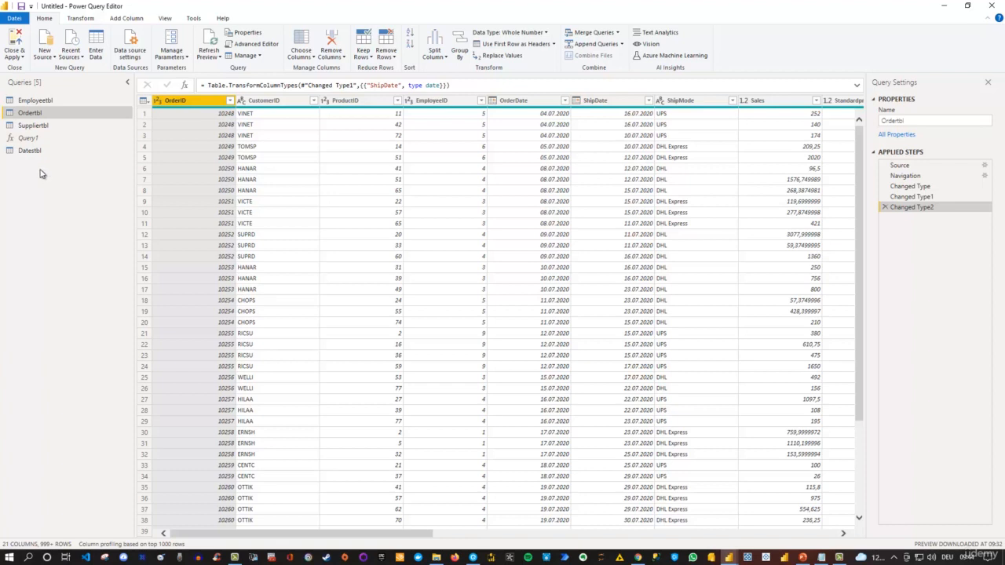
left_click(17, 41)
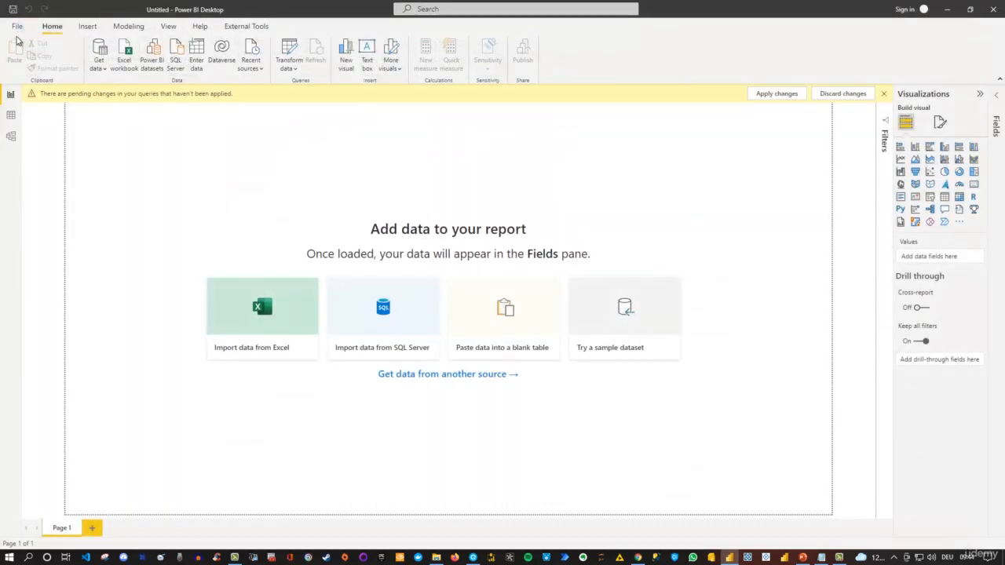